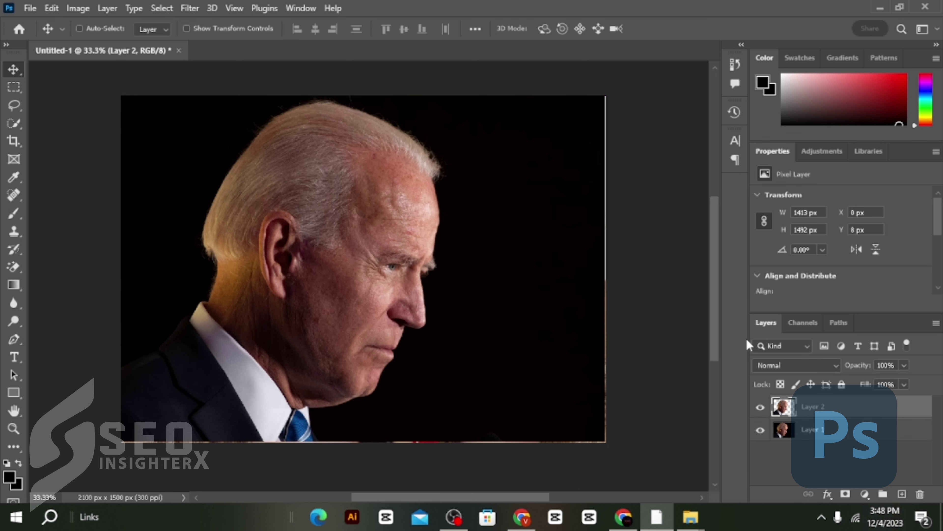
- Replace the original photo layer with a solid black (000000) fill layer placed beneath the cutout portrait
left_click(797, 431)
key("Delete")
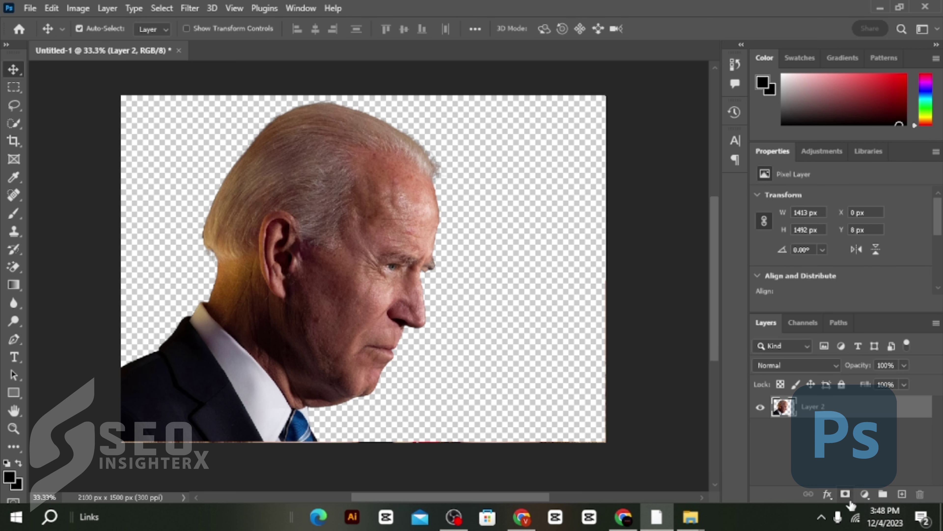
left_click(865, 495)
left_click(863, 249)
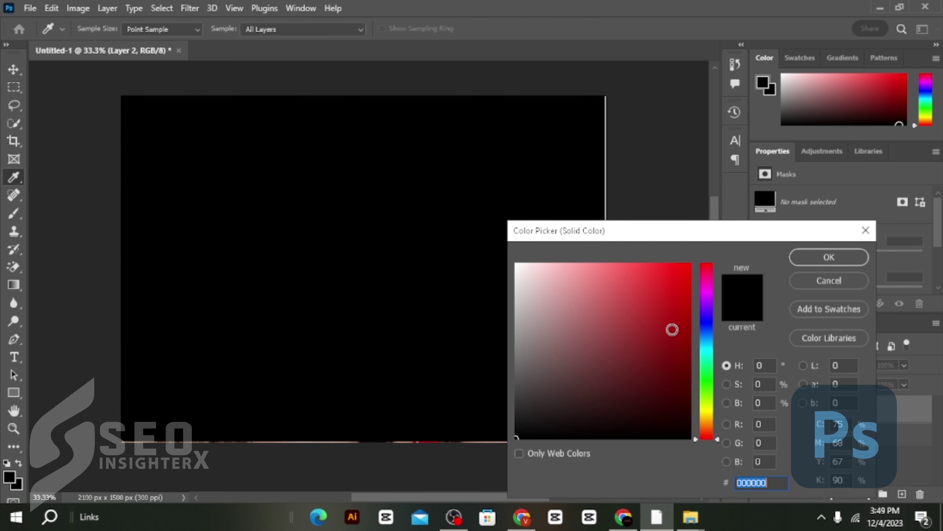
key("Return")
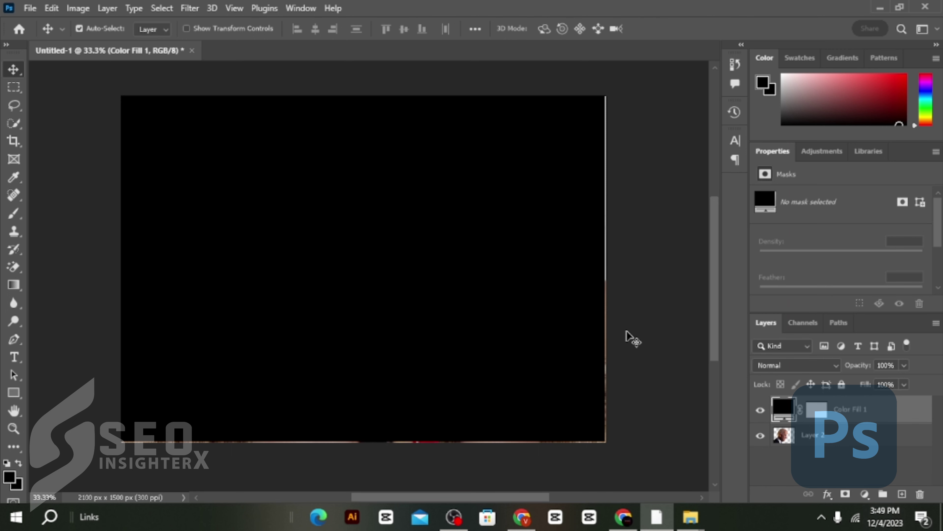
mouse_move(853, 415)
left_mouse_down()
mouse_move(850, 446)
mouse_move(846, 431)
left_mouse_up()
left_click(854, 412)
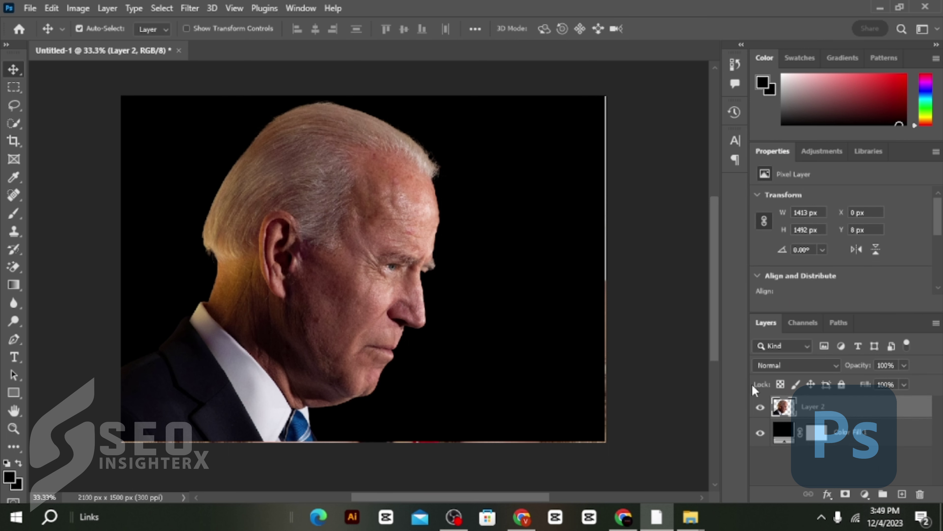
- Draw a black rectangle about 1097 px wide and 134 px high across the head, just above the ear
left_click(14, 393)
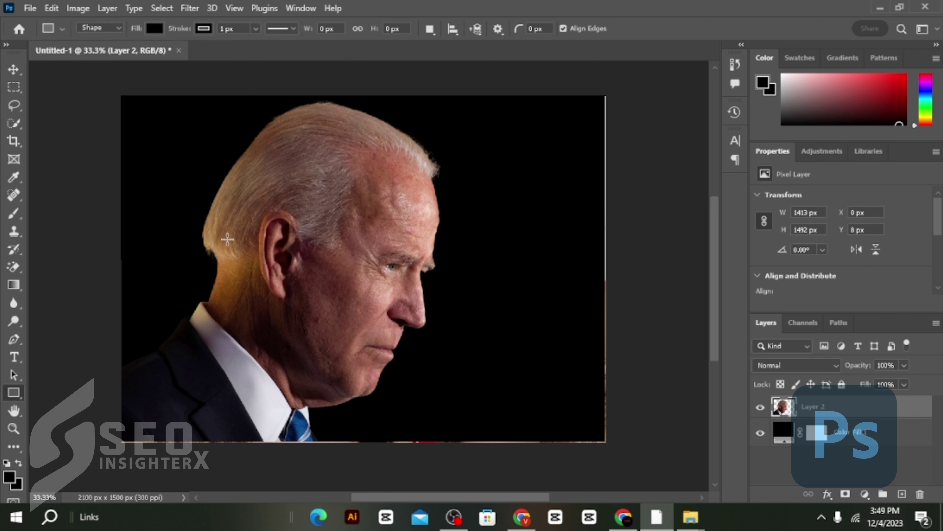
left_click_drag(202, 204, 455, 226)
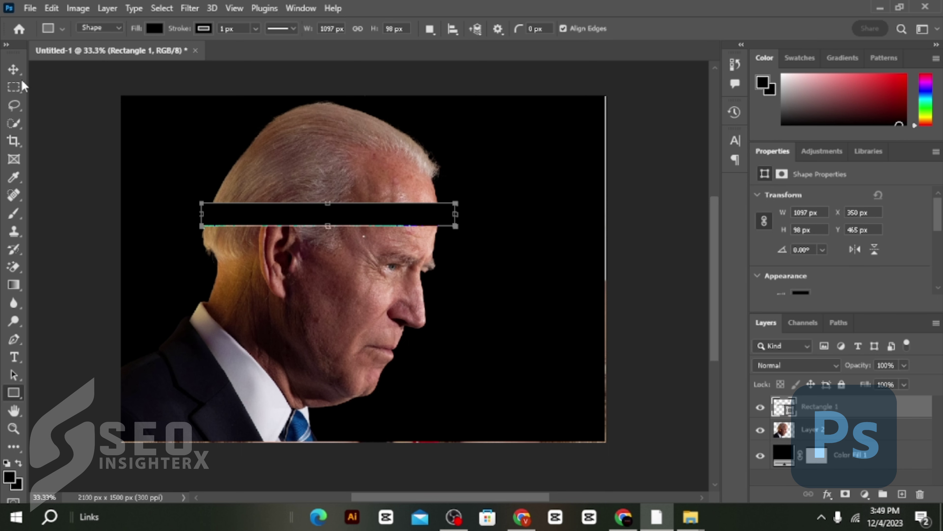
mouse_move(328, 201)
left_mouse_down()
mouse_move(328, 186)
mouse_move(331, 211)
left_mouse_up()
key("ctrl+z")
key("ctrl+z")
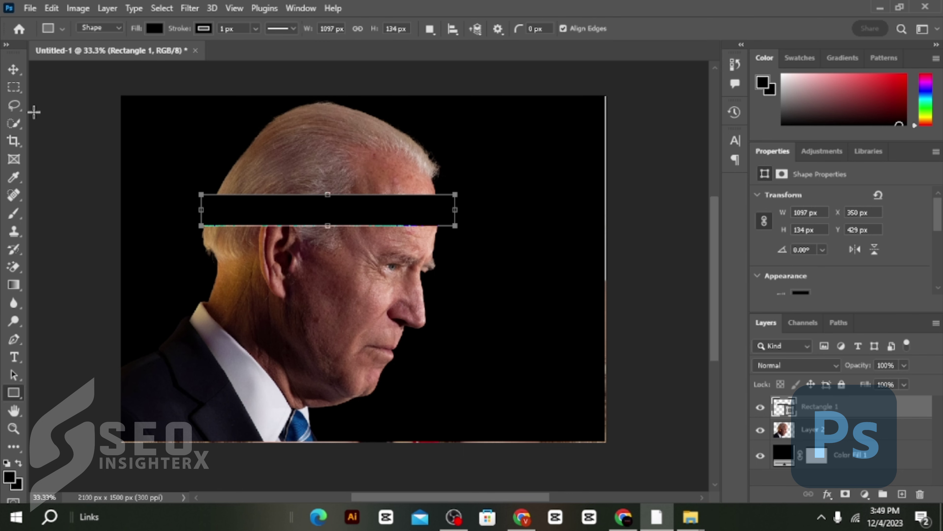
left_click(13, 69)
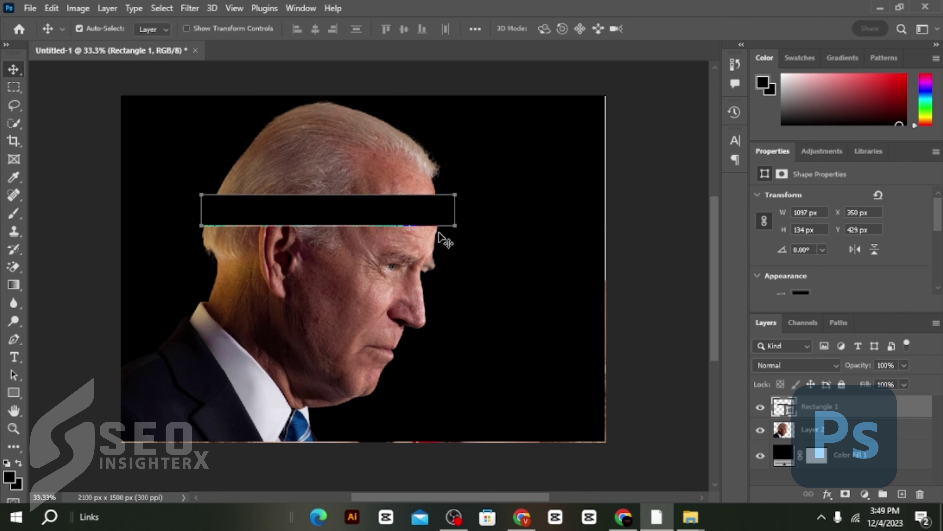
- Convert the black rectangle to a smart object and open it in the Liquify filter
left_click(189, 8)
left_click(243, 137)
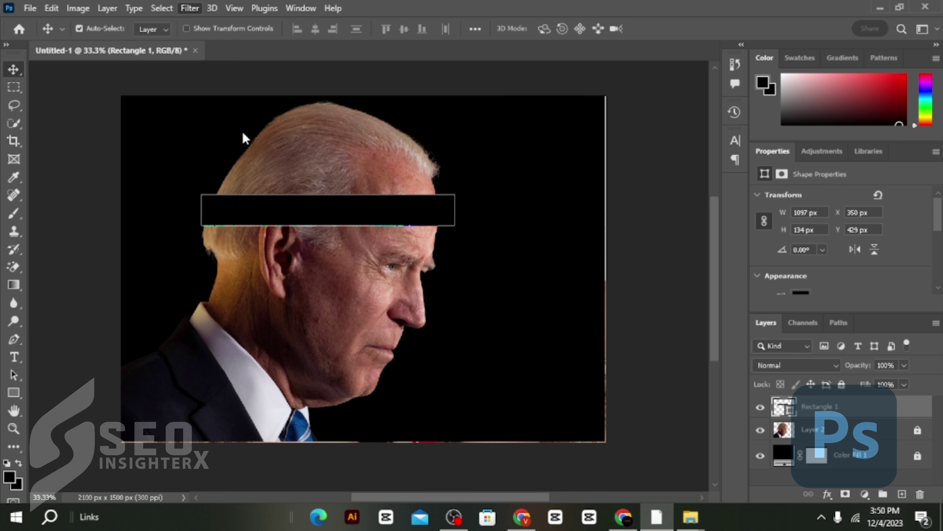
left_click(440, 209)
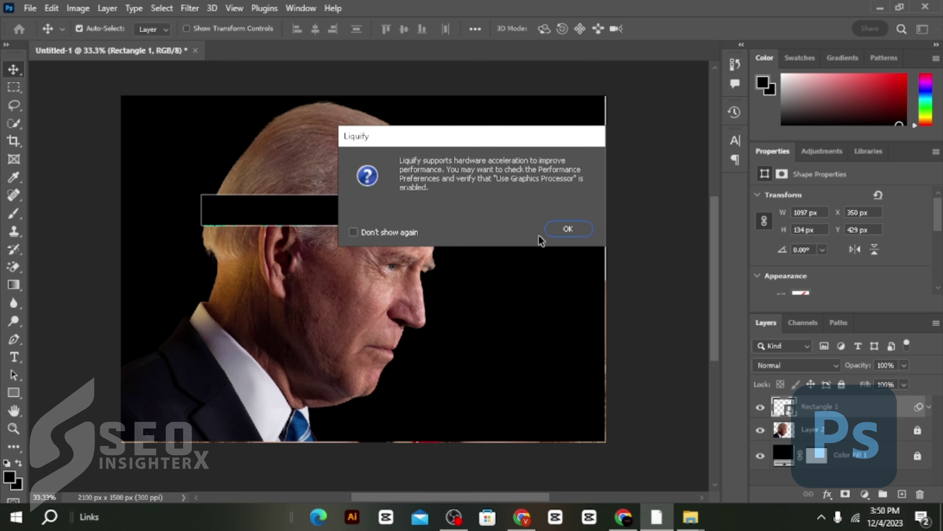
left_click(567, 230)
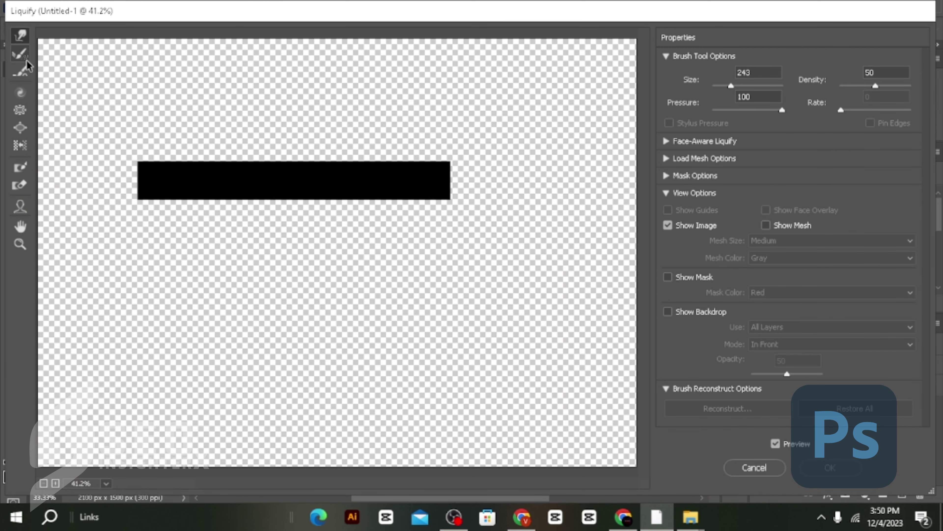
left_click_drag(219, 148, 217, 262)
key("ctrl+z")
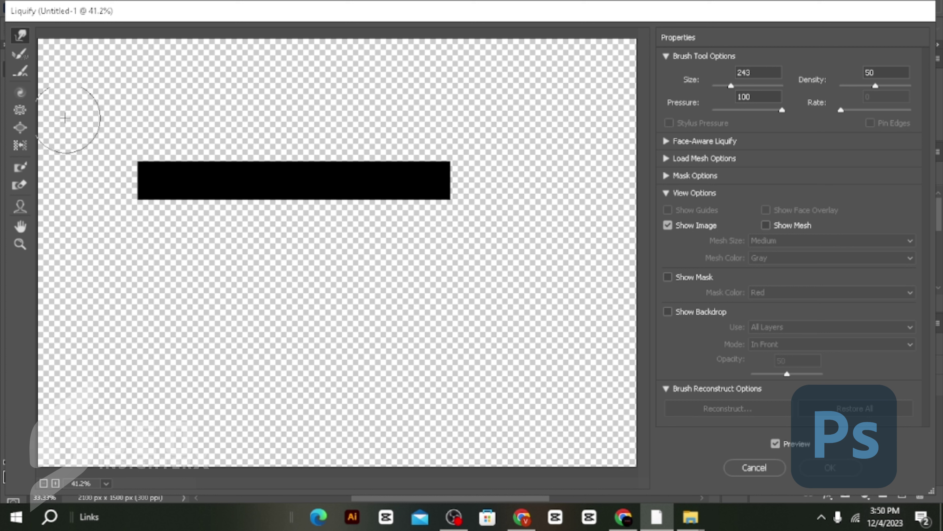
left_click(25, 68)
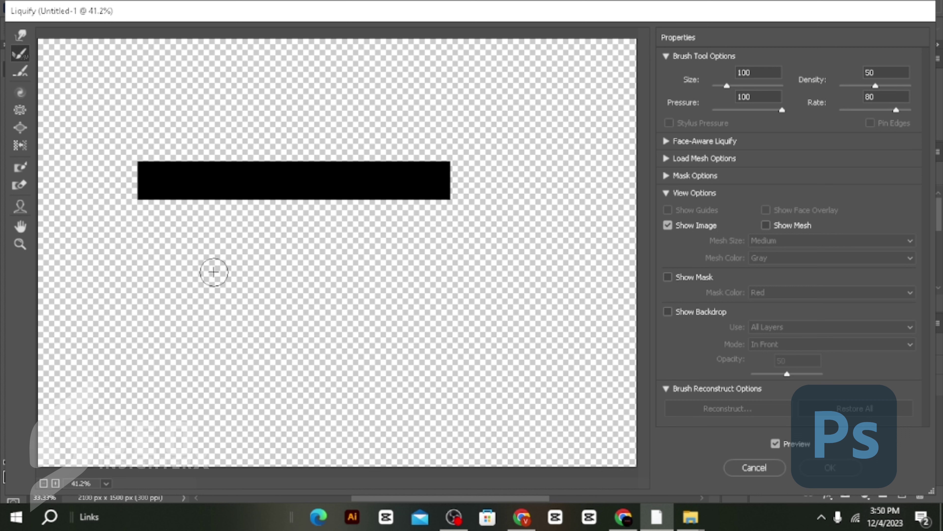
- Distort the rectangle into a wavy ribbon with a Twirl stroke along its length and apply the Liquify filter
left_click(20, 92)
left_click_drag(199, 171, 388, 193)
key("ctrl+z")
mouse_move(157, 195)
left_mouse_down()
mouse_move(240, 190)
mouse_move(364, 207)
mouse_move(309, 194)
mouse_move(324, 167)
left_mouse_up()
key("ctrl+z")
key("ctrl+z")
left_click_drag(167, 170, 182, 171)
key("ctrl+z")
mouse_move(176, 173)
left_mouse_down()
mouse_move(209, 185)
mouse_move(378, 192)
left_mouse_up()
key("ctrl+z")
key("ctrl+z")
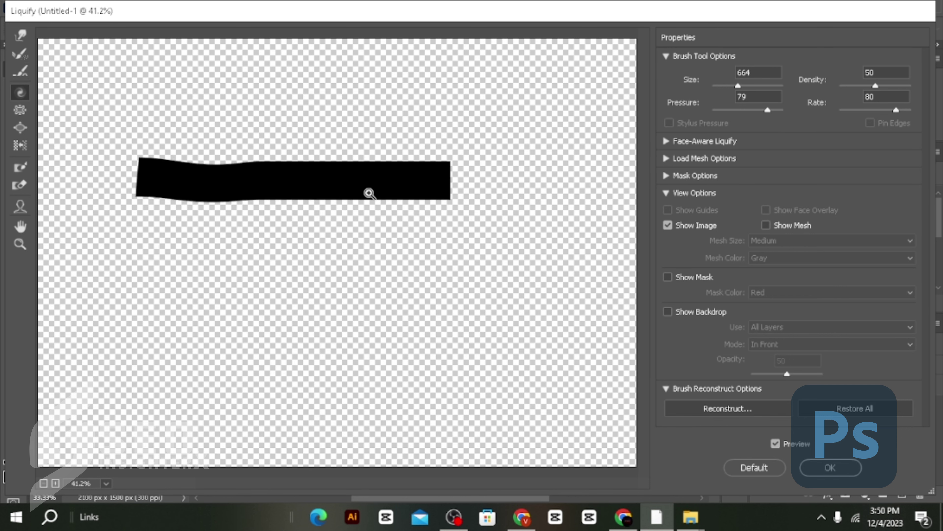
mouse_move(213, 183)
left_mouse_down()
mouse_move(371, 196)
mouse_move(358, 182)
left_mouse_up()
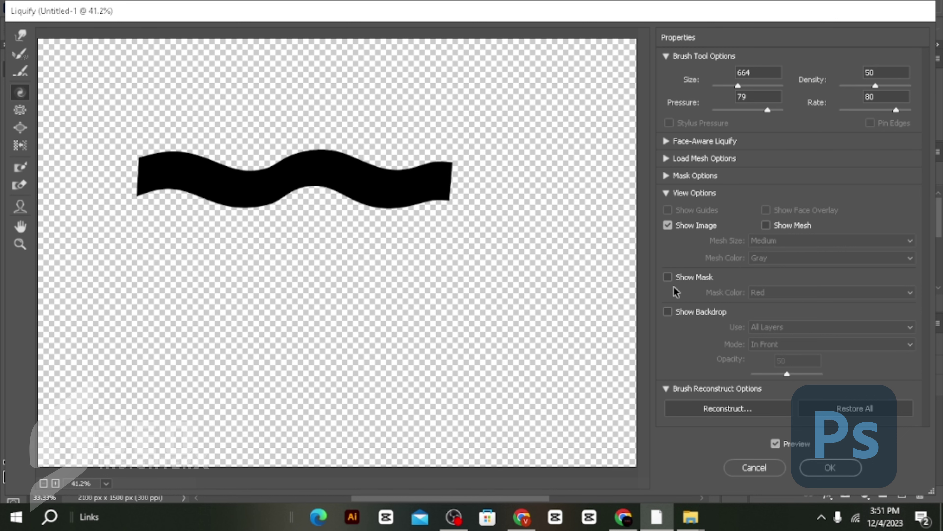
left_click(831, 467)
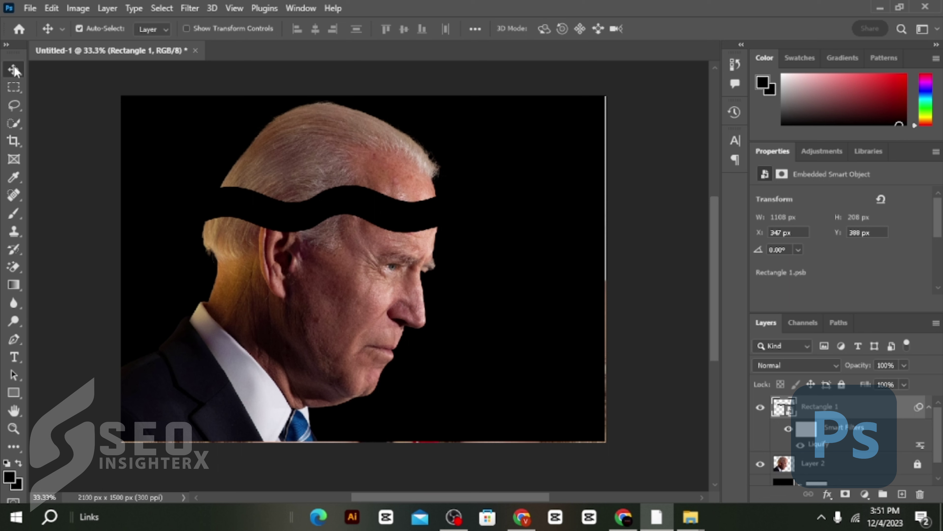
- Stretch the wavy band upward with Free Transform to a height of about 271 px
key("ctrl+t")
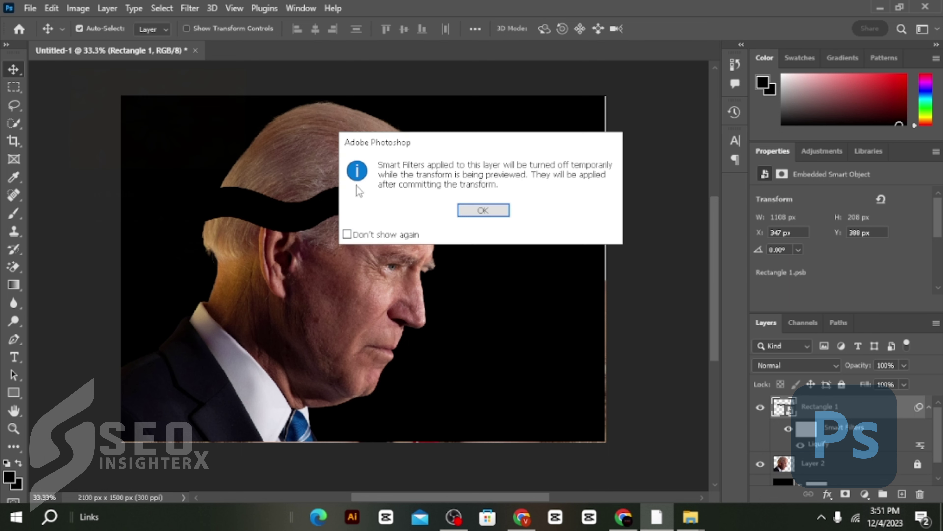
left_click(493, 215)
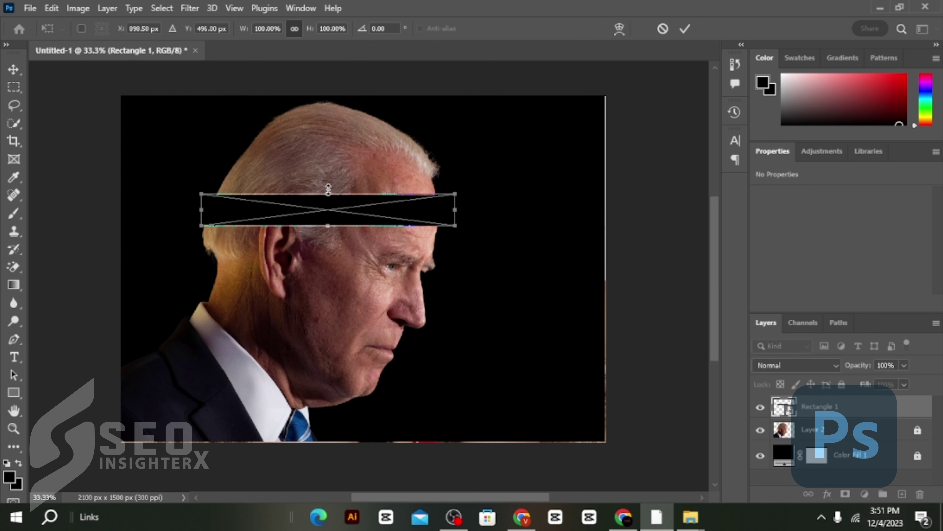
left_click_drag(328, 189, 328, 176)
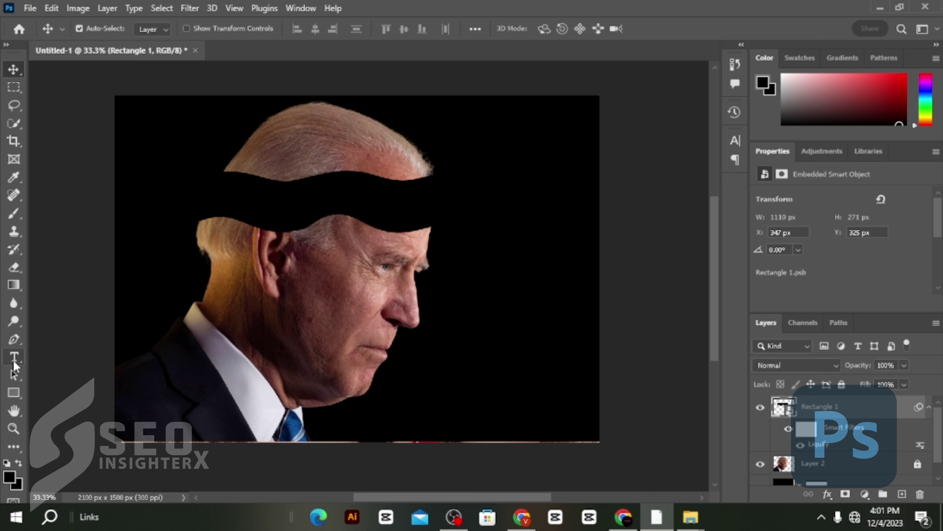
- Add a text box over the band reading "In my heart, I'm confident I could make a good president" and shorten it to fit two lines
left_click(15, 357)
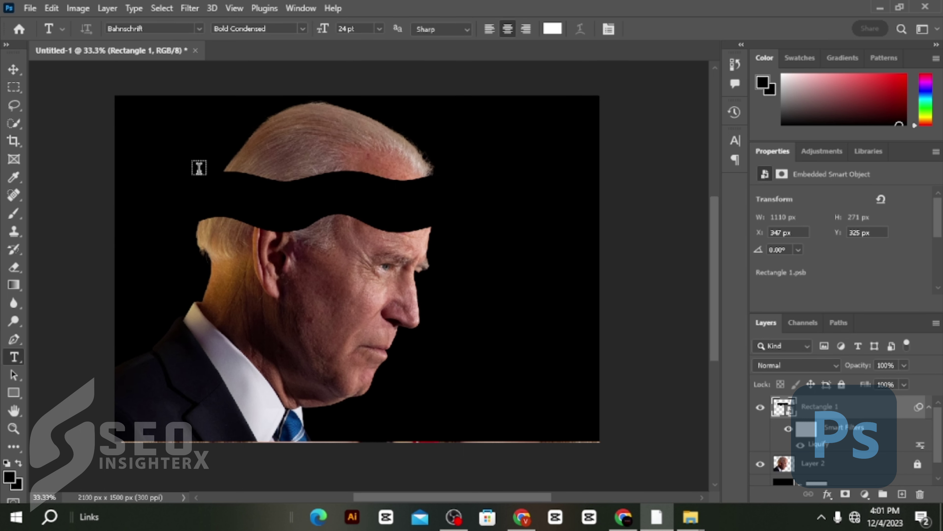
left_click_drag(194, 171, 442, 250)
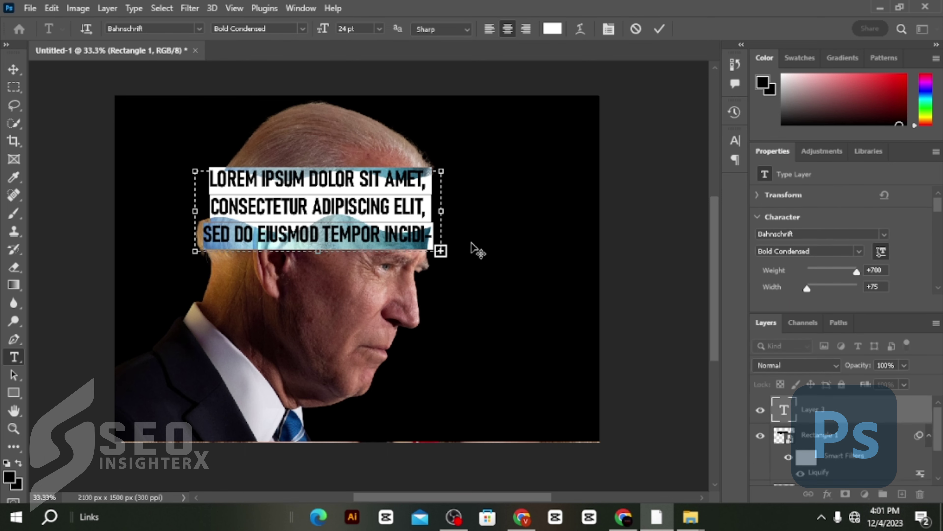
type("IN MY HEART, I'M CONFIDENT I COULD MAKE A GOOD PRESIDENT")
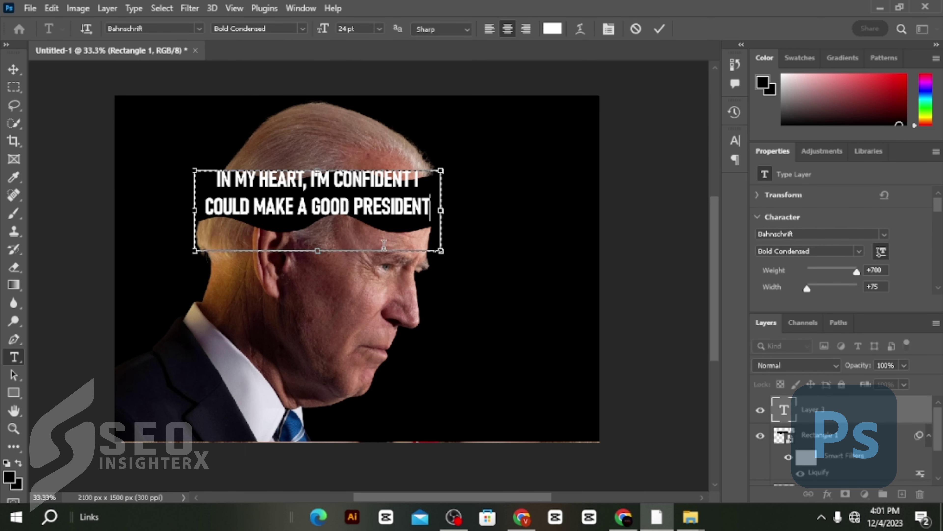
left_click_drag(317, 249, 320, 219)
- Set the quote's leading to 19 pt and move the text down to the middle of the black band
key("ctrl+a")
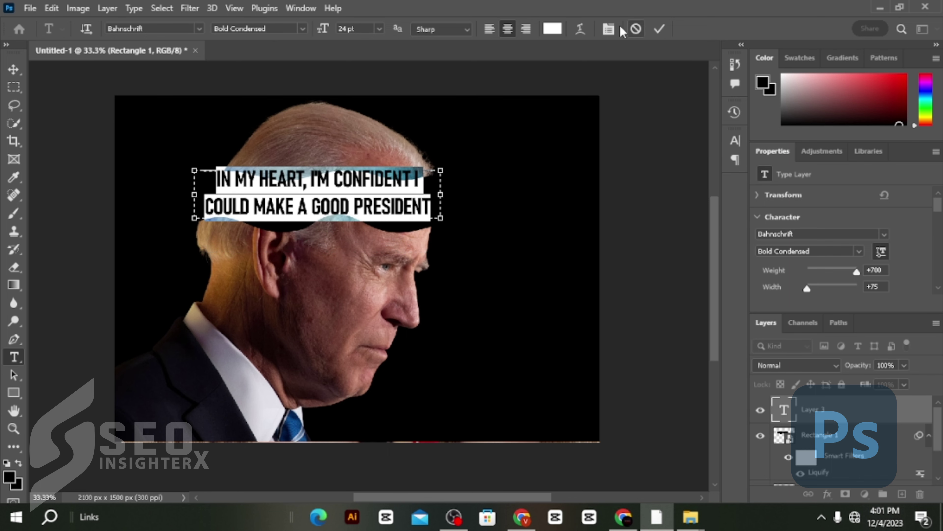
left_click(608, 29)
left_click_drag(660, 178, 654, 179)
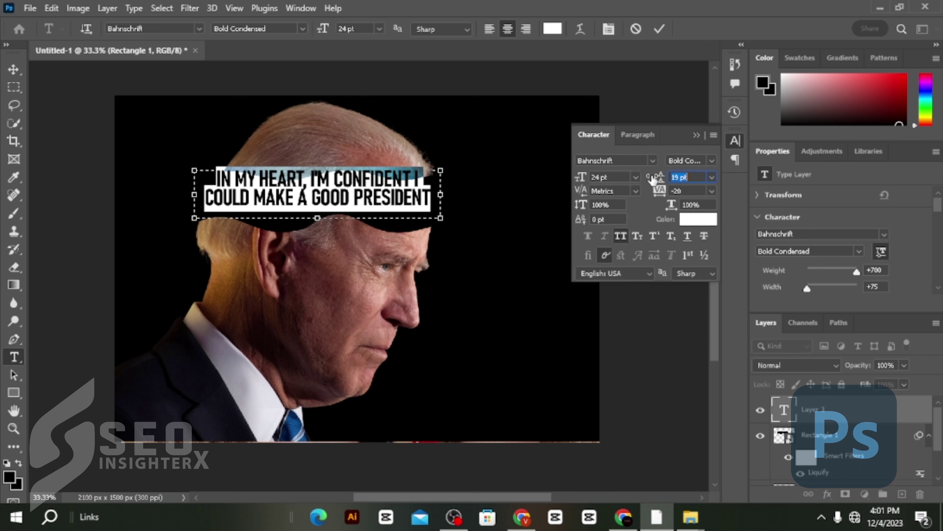
key("shift+Tab")
left_click_drag(326, 219, 321, 214)
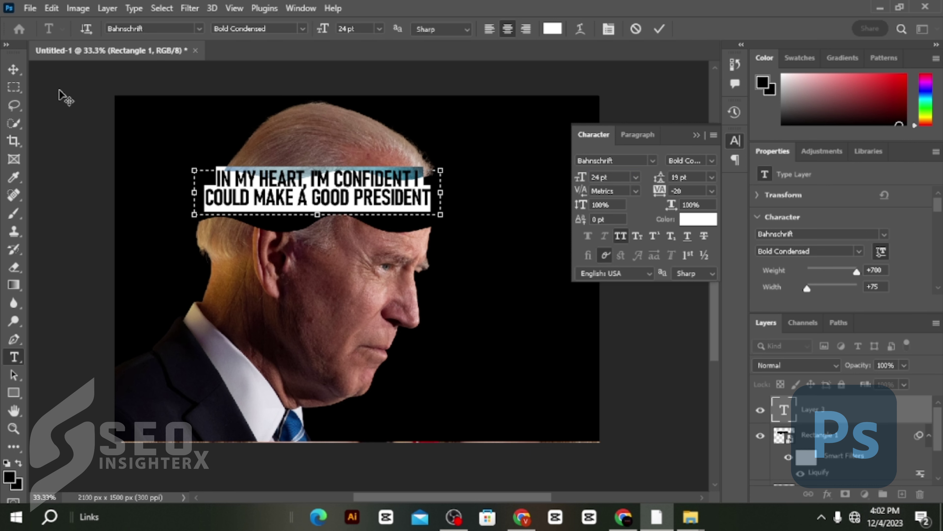
left_click(6, 69)
left_click_drag(391, 206, 398, 215)
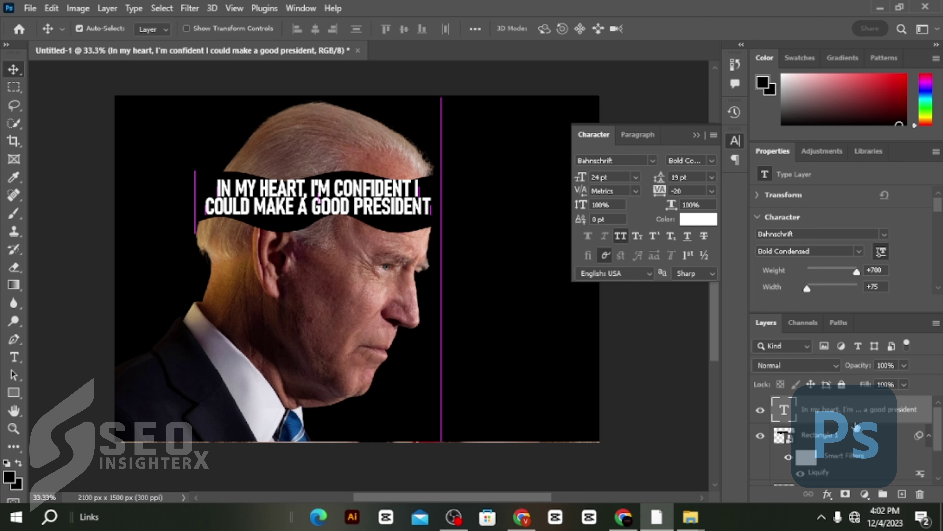
- Convert the quote layer to a smart object and clip it to the wavy rectangle layer
right_click(870, 420)
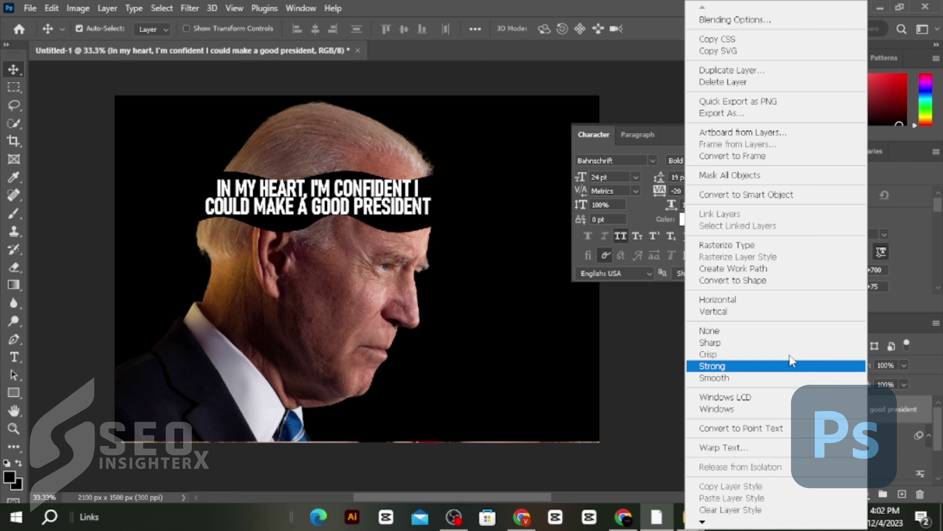
left_click(766, 197)
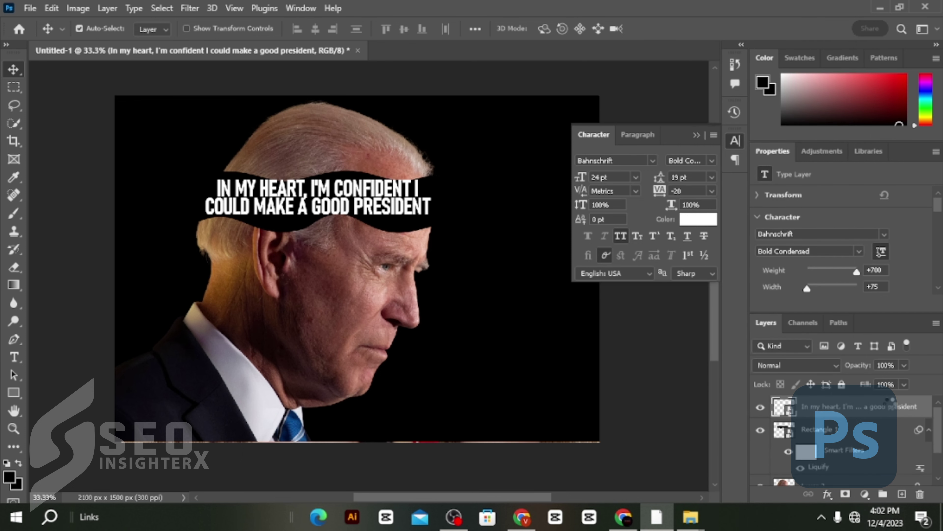
right_click(927, 410)
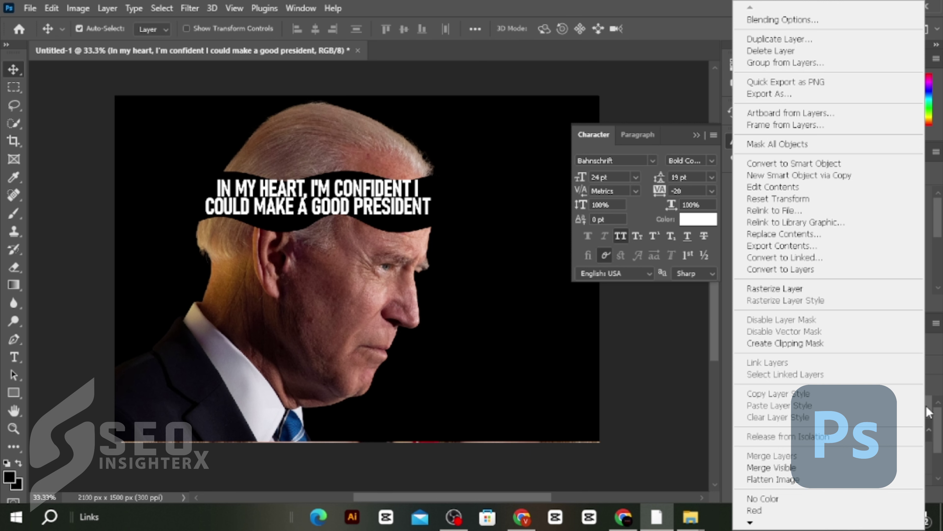
left_click(785, 343)
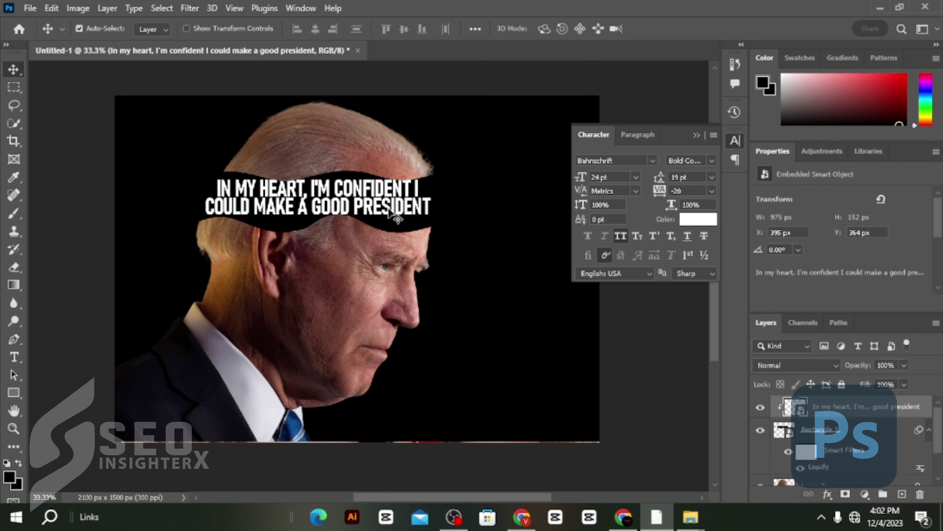
- Fine-tune the quote's placement inside the band to X 415 px and Y 373 px
mouse_move(389, 210)
left_mouse_down()
mouse_move(357, 217)
mouse_move(395, 211)
left_mouse_up()
key("Up")
key("Up")
key("Up")
key("Up")
key("Up")
key("Up")
key("Up")
key("Up")
key("Up")
key("Up")
key("Up")
key("Up")
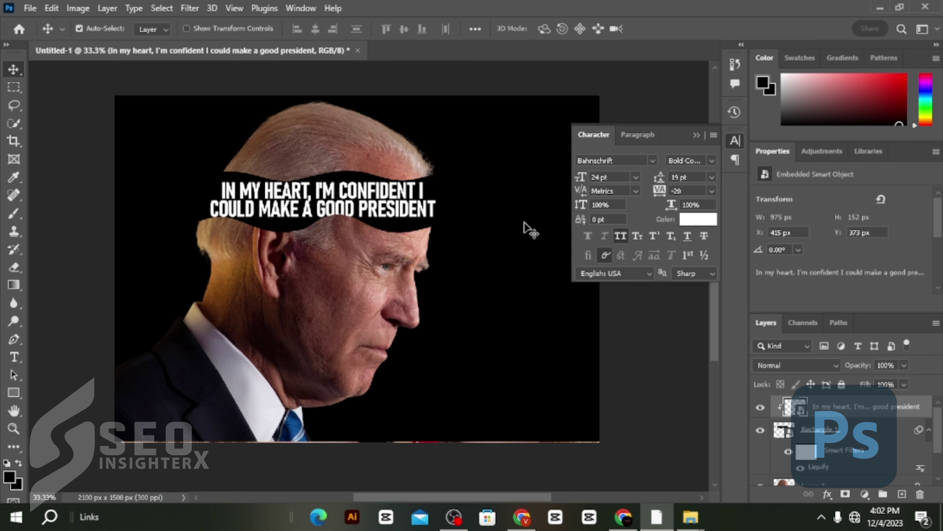
- Give the wavy rectangle a white drop shadow outline at 100% opacity with 0 px distance, 55% spread and 10 px size
left_click(847, 441)
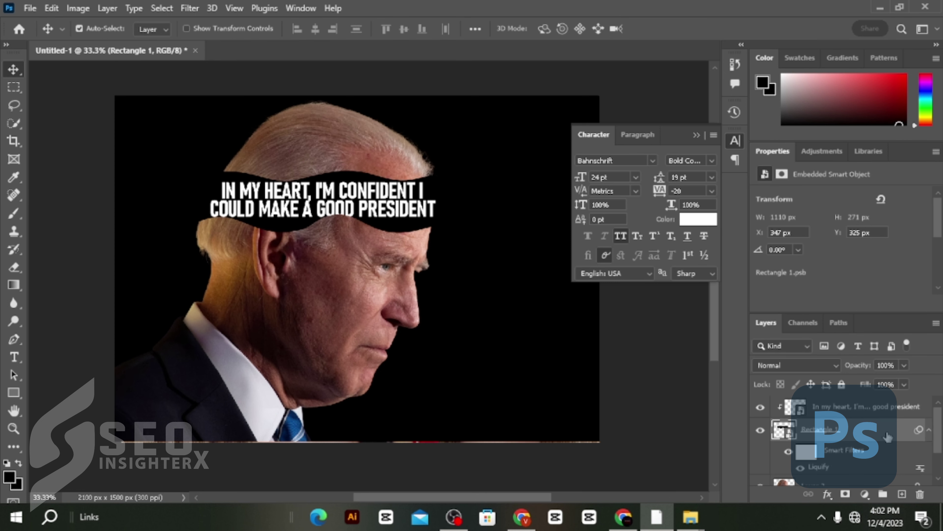
double_click(887, 437)
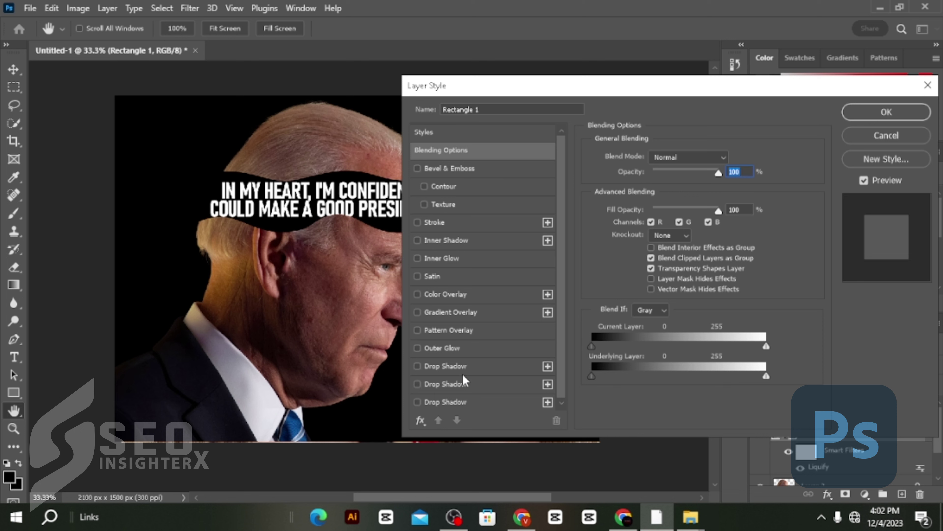
left_click(464, 371)
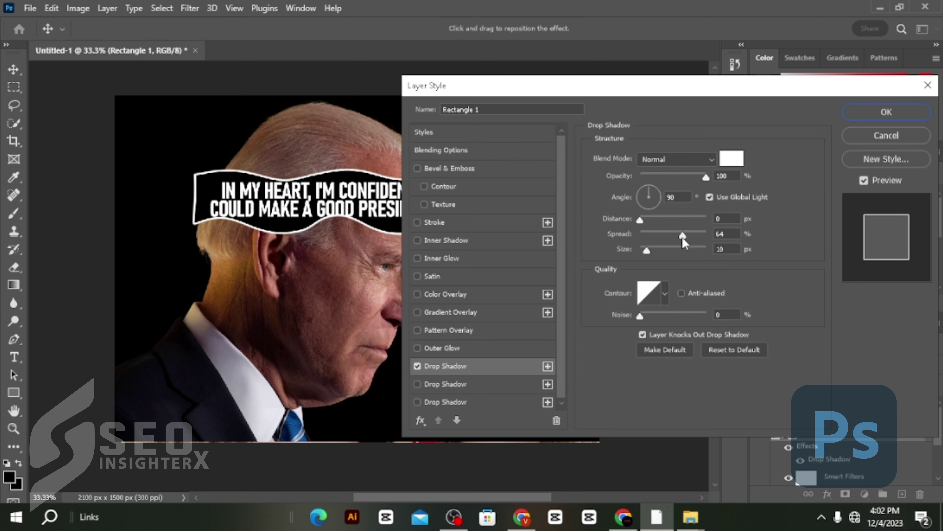
mouse_move(682, 238)
left_mouse_down()
mouse_move(656, 239)
mouse_move(680, 247)
left_mouse_up()
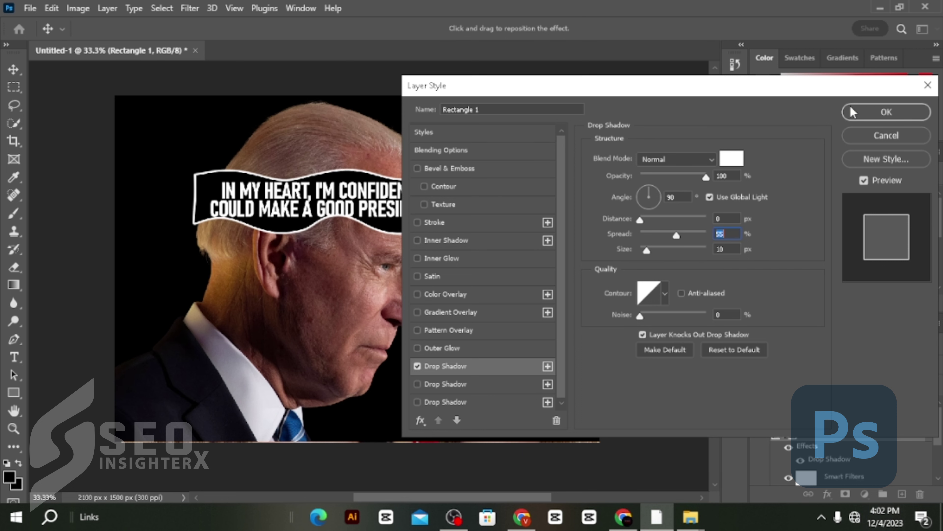
left_click(870, 112)
- Scale up the clipped quote proportionally and reposition it to fill the wavy band from its left end
left_click(859, 407)
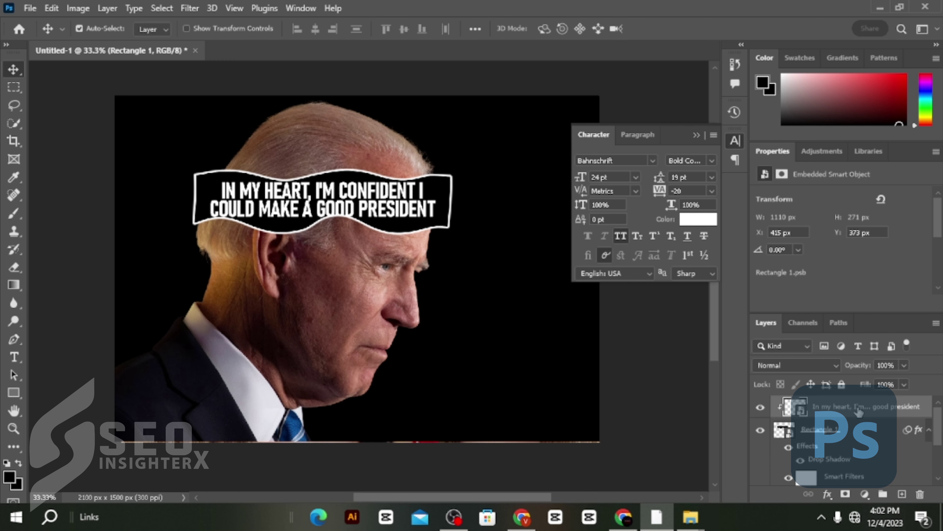
key("ctrl+t")
left_click_drag(371, 201, 371, 199)
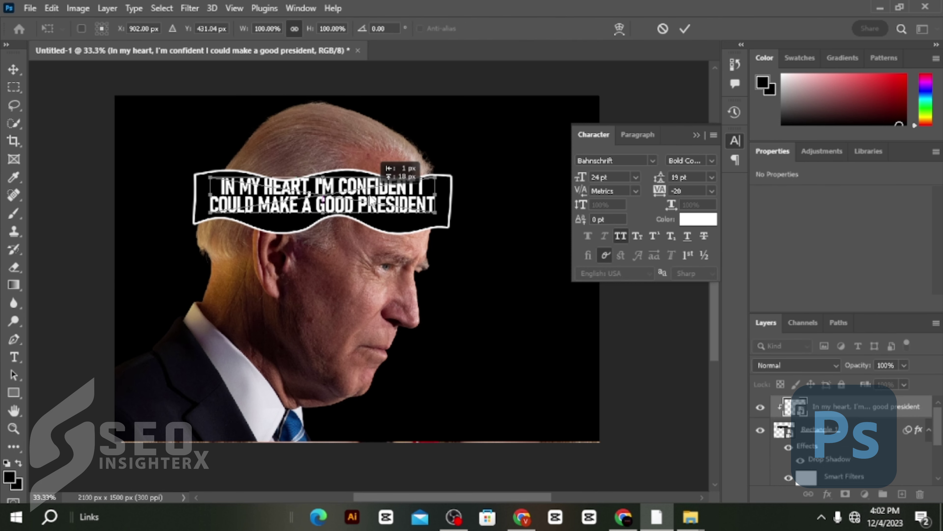
left_click_drag(436, 213, 483, 221)
left_click_drag(417, 203, 371, 205)
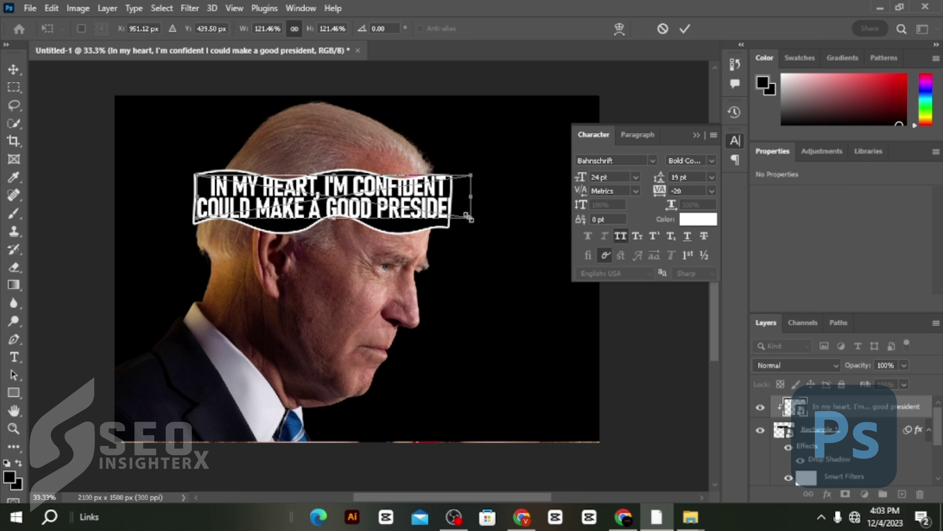
left_click_drag(469, 217, 448, 216)
- Warp the quote's lower edge downward so its second line fills the wavy band's lower curves
left_click(619, 28)
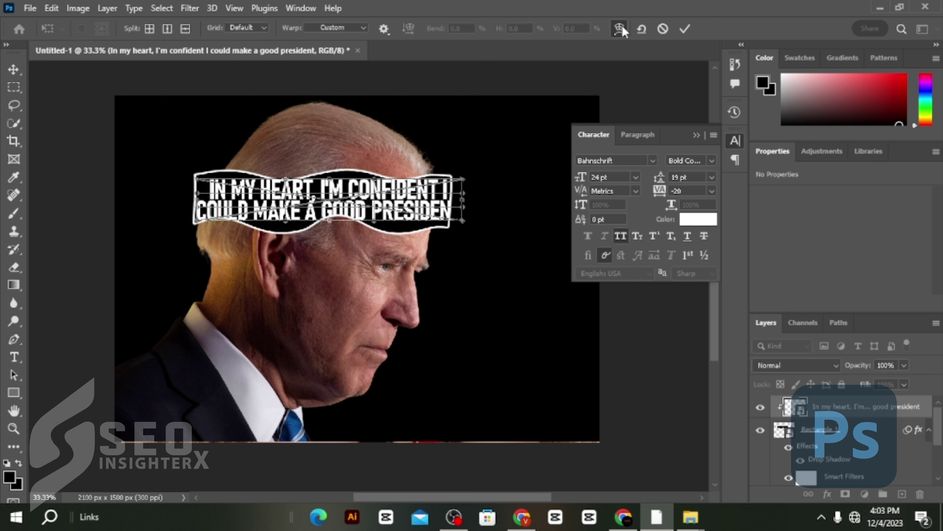
key("ctrl+plus")
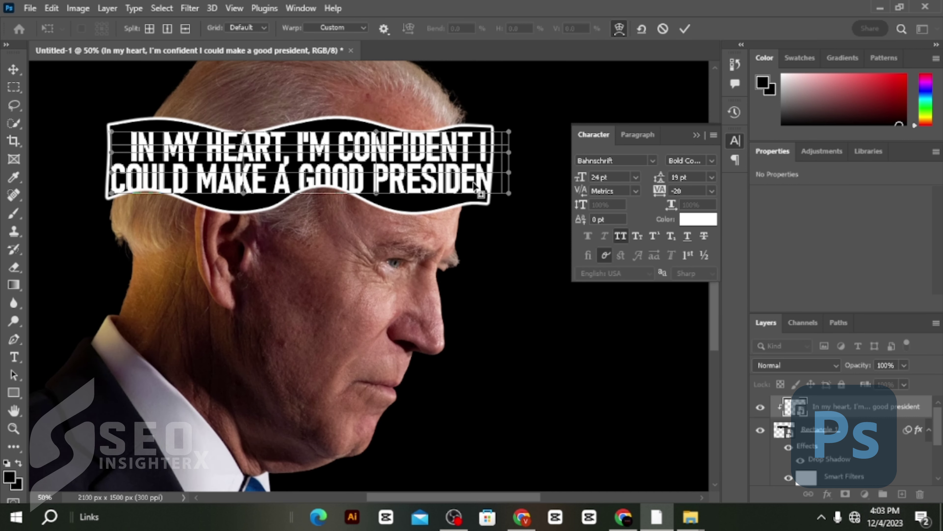
scroll(455, 219, "up", 2)
left_click_drag(376, 225, 376, 272)
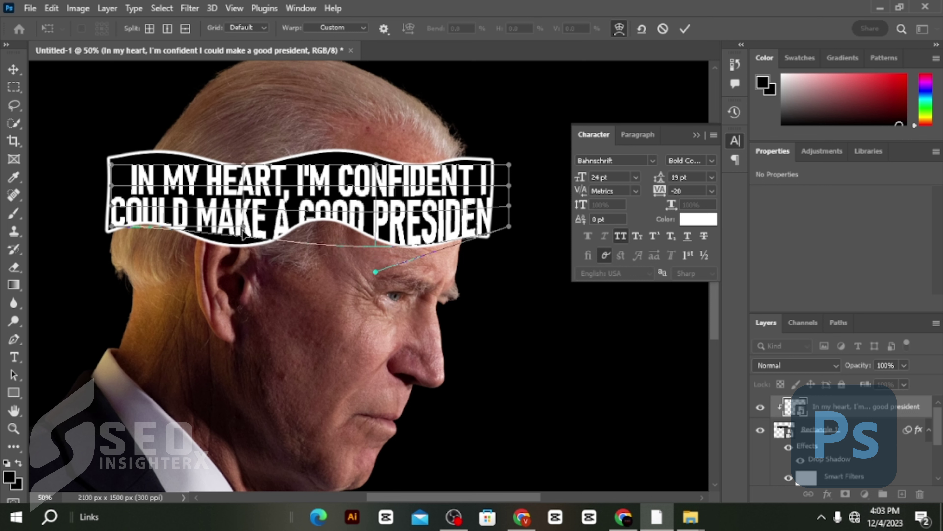
left_click_drag(242, 230, 234, 244)
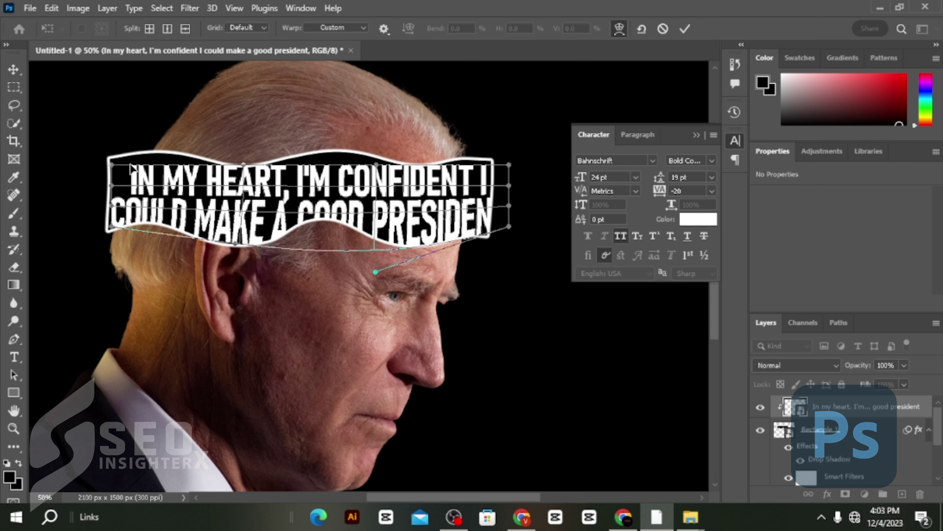
- Warp the quote's upper edge and corners outward to reach the wavy band's outline, and apply the warp
left_click_drag(113, 166, 109, 151)
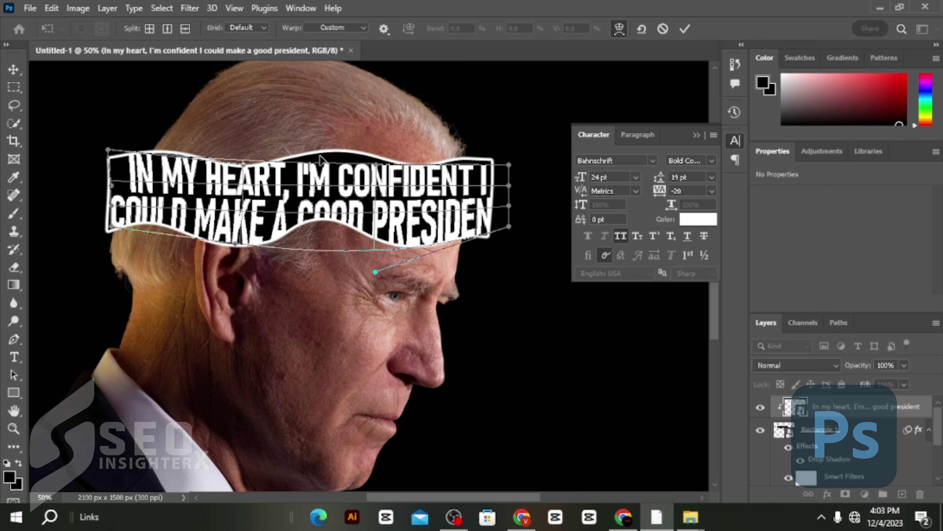
left_click_drag(328, 170, 327, 160)
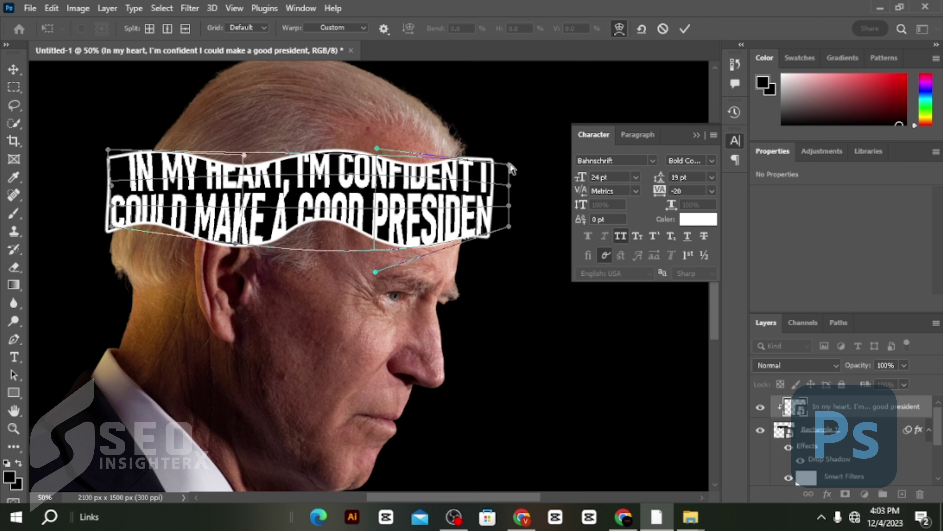
left_click_drag(509, 165, 513, 160)
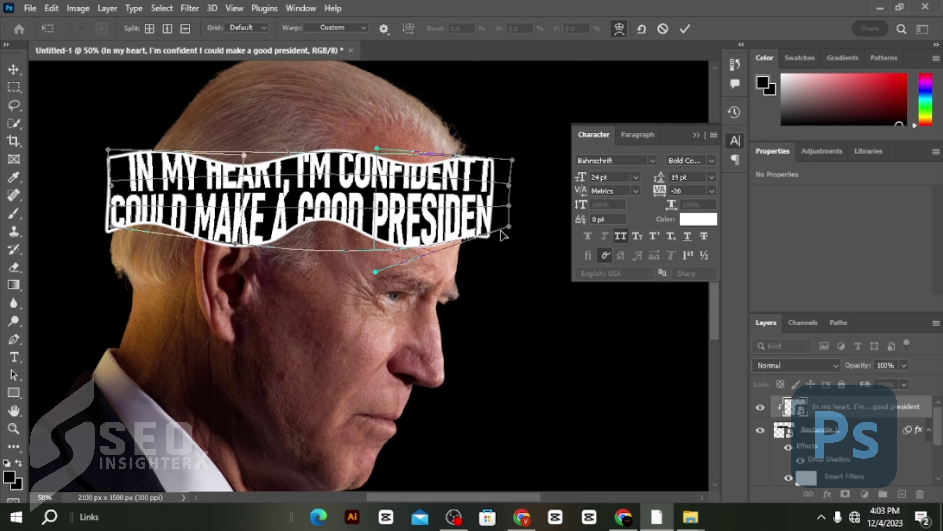
left_click_drag(509, 228, 510, 231)
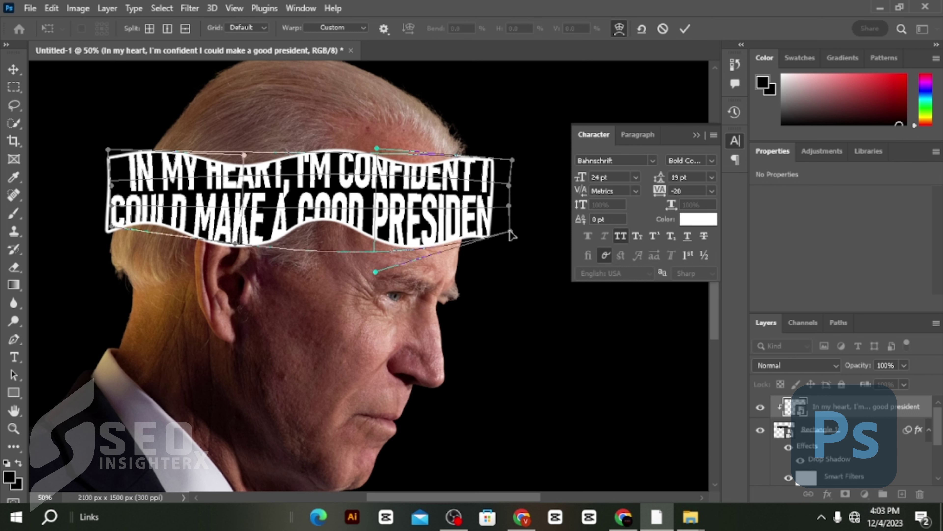
left_click(684, 30)
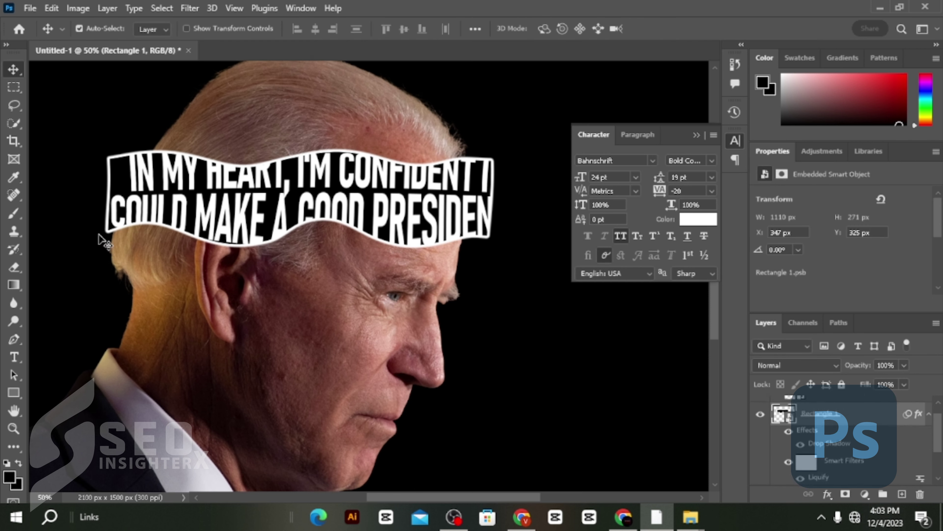
- Rasterize the wavy rectangle smart object so it can be edited with the Eraser
left_click(14, 267)
left_click(119, 173)
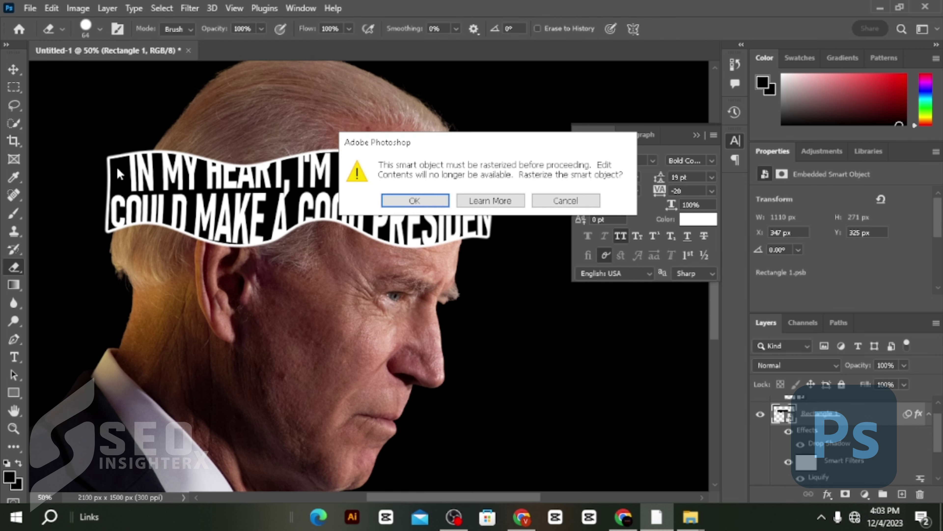
left_click(397, 202)
- Try trimming the wavy band's right end with the Eraser, and undo the strokes
left_click_drag(499, 158, 486, 236)
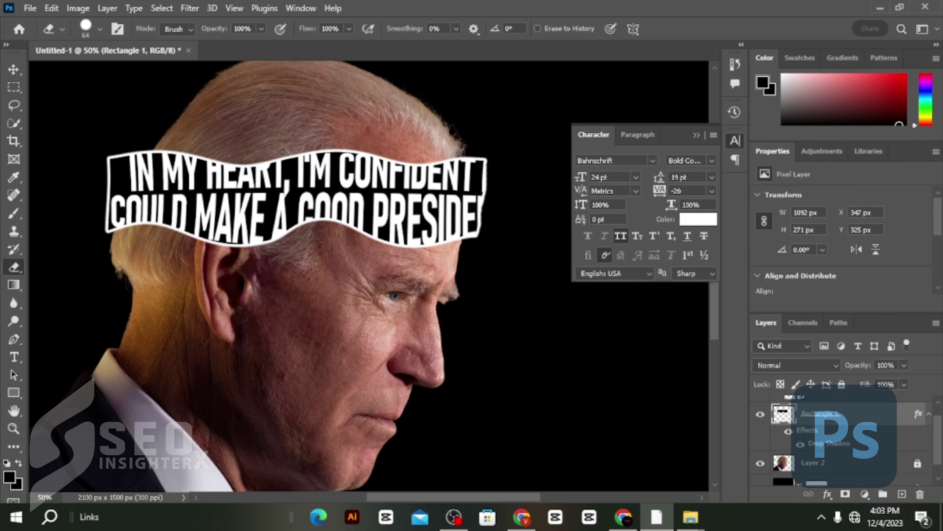
scroll(889, 459, "up", 1)
mouse_move(482, 172)
left_mouse_down()
mouse_move(478, 214)
mouse_move(468, 182)
mouse_move(475, 158)
left_mouse_up()
key("ctrl+z")
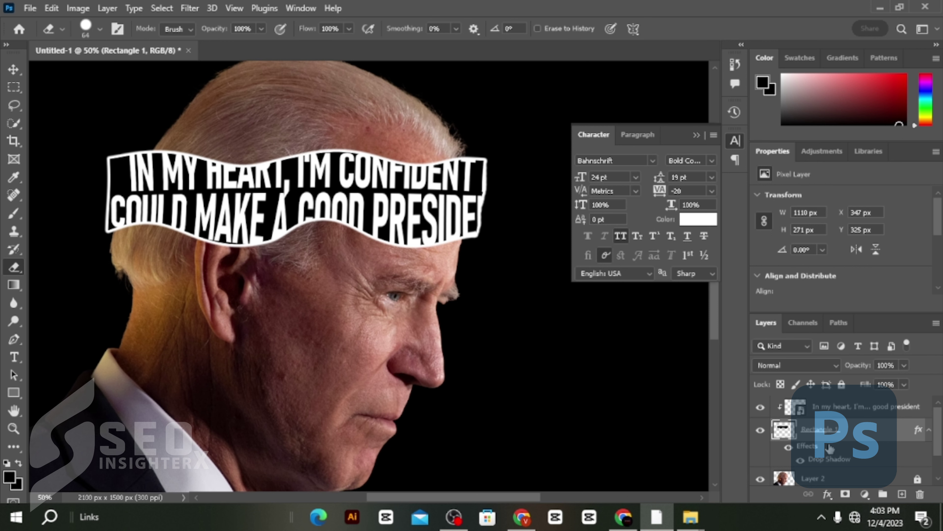
key("ctrl+z")
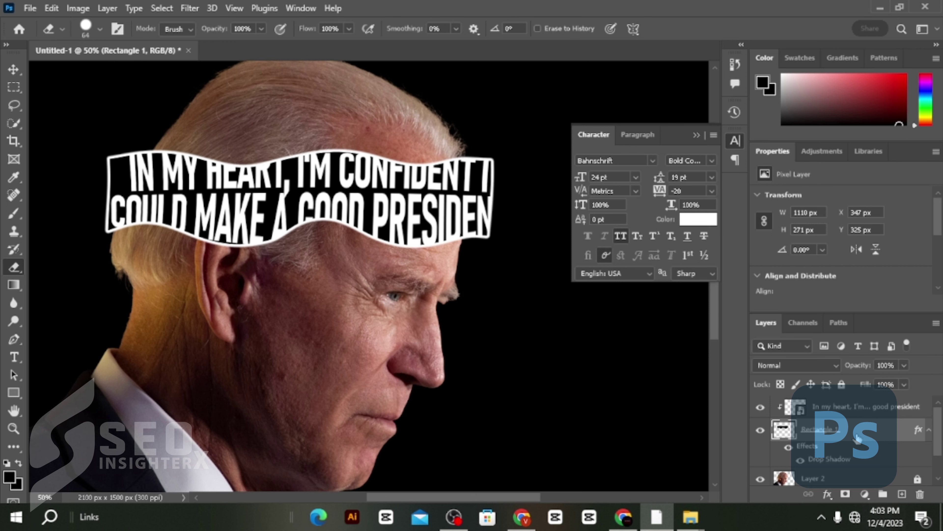
- Check the quote and band layers by toggling their visibility, lock the quote layer and select the wavy rectangle layer
left_click(18, 67)
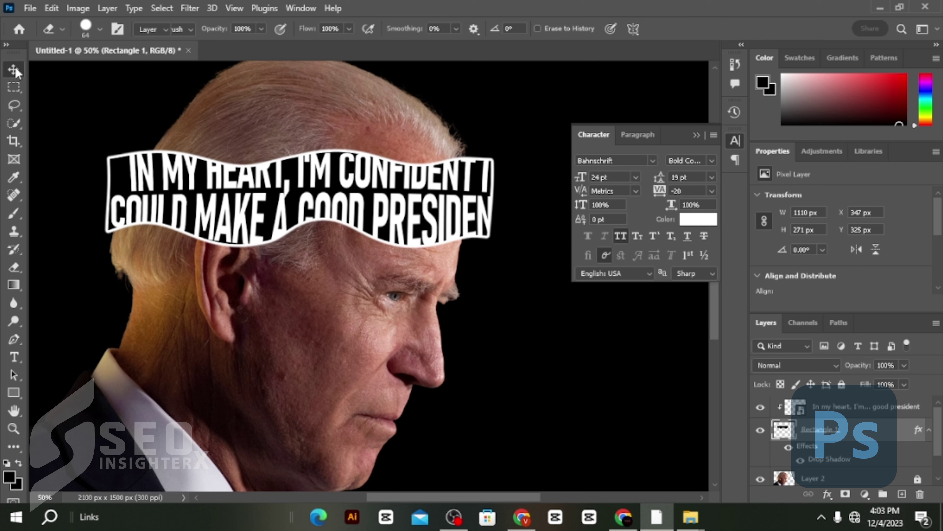
left_click(861, 413)
left_click(760, 406)
left_click(761, 406)
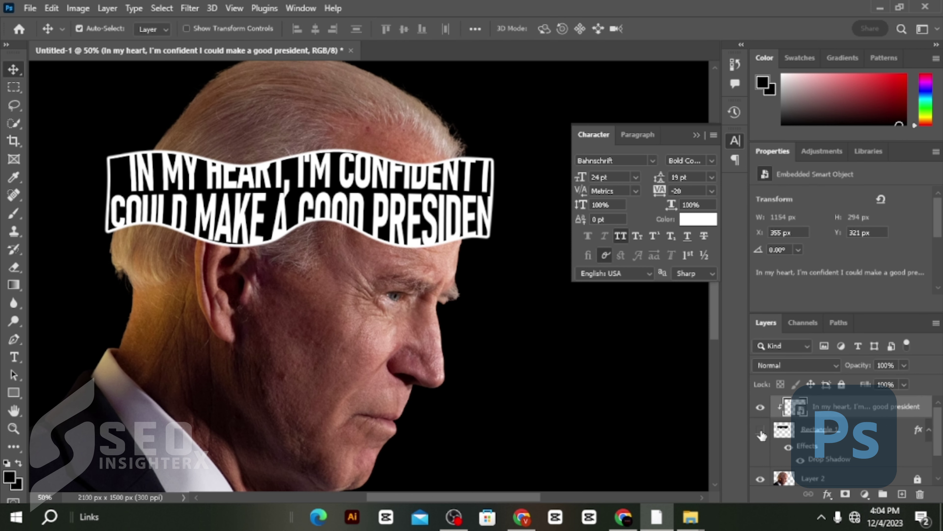
left_click(760, 432)
left_click(854, 432)
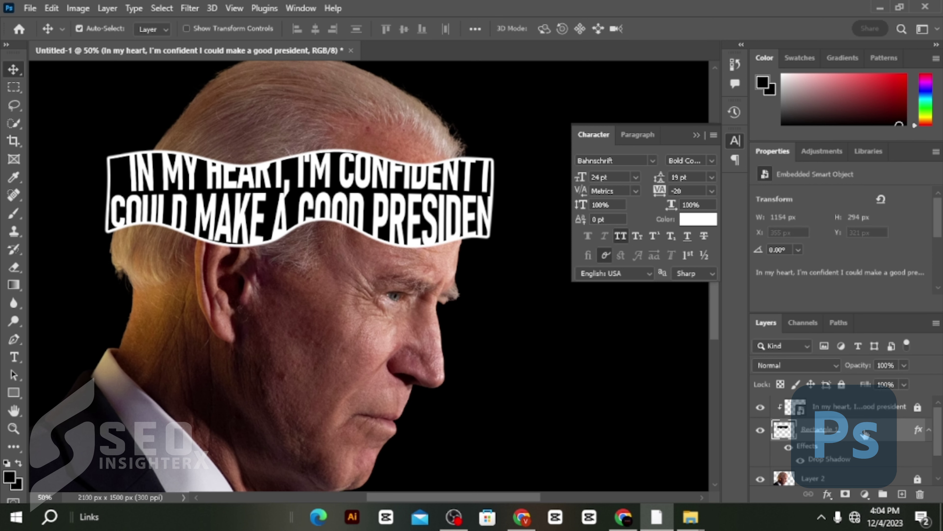
- Erase narrow strips along the right and left ends of the wavy band
left_click(14, 268)
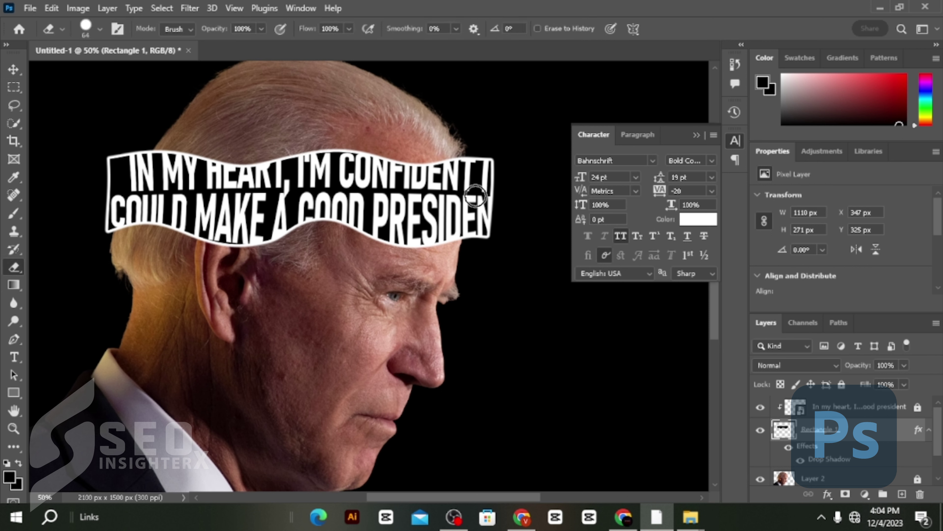
left_click_drag(499, 165, 487, 232)
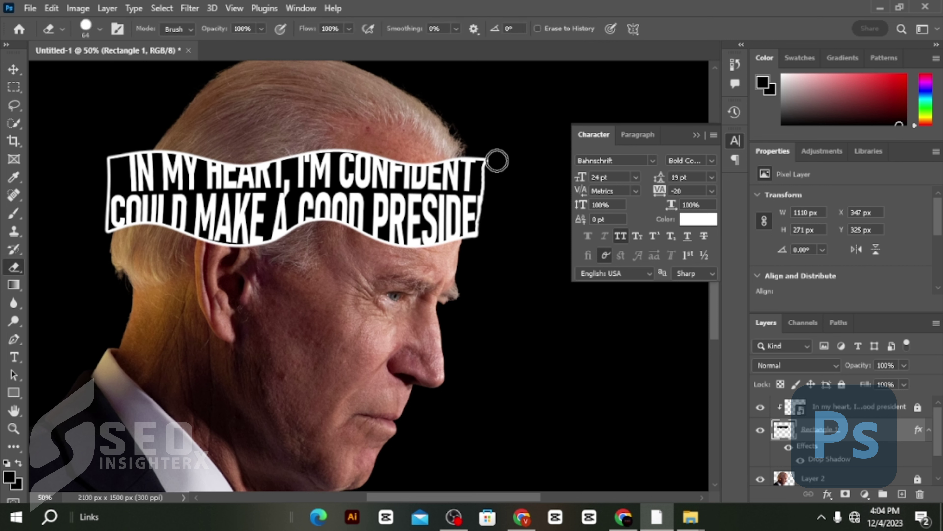
left_click_drag(497, 160, 487, 253)
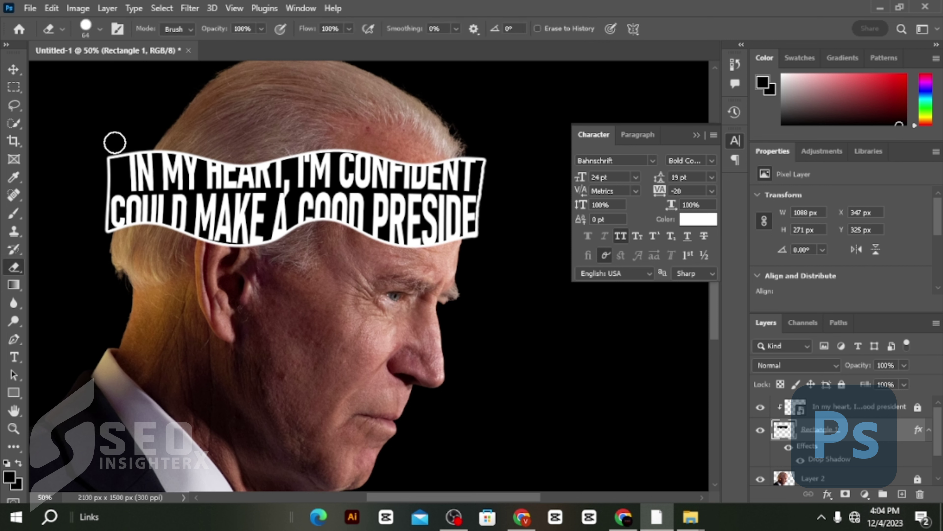
mouse_move(115, 142)
left_mouse_down()
mouse_move(100, 218)
mouse_move(133, 140)
mouse_move(94, 217)
left_mouse_up()
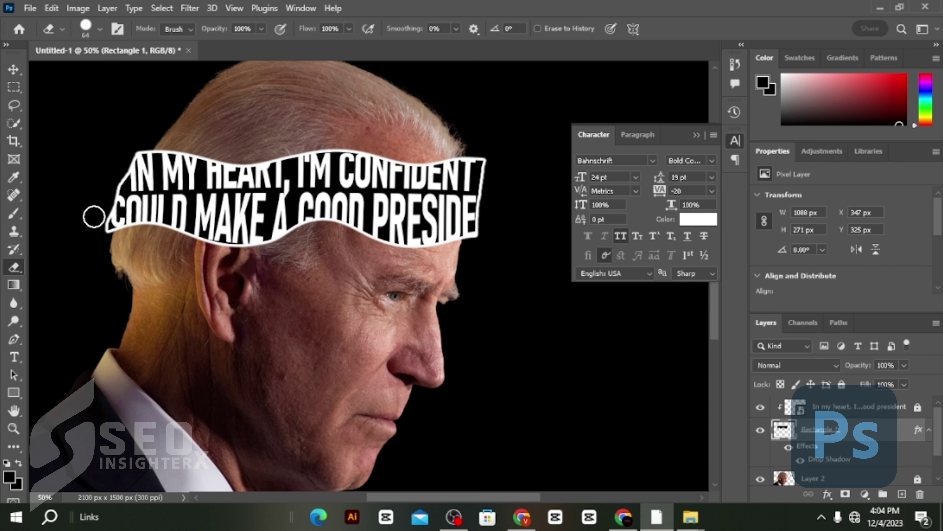
left_click_drag(118, 156, 97, 236)
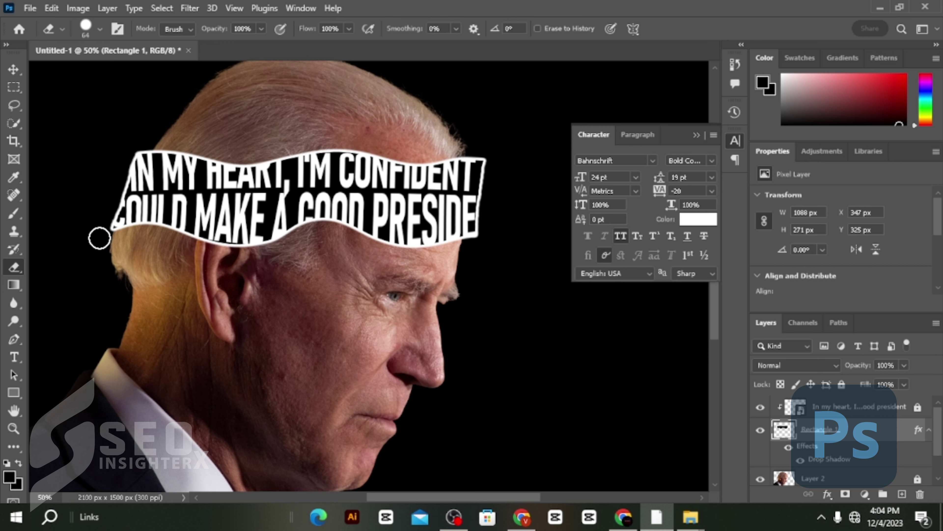
left_click(13, 71)
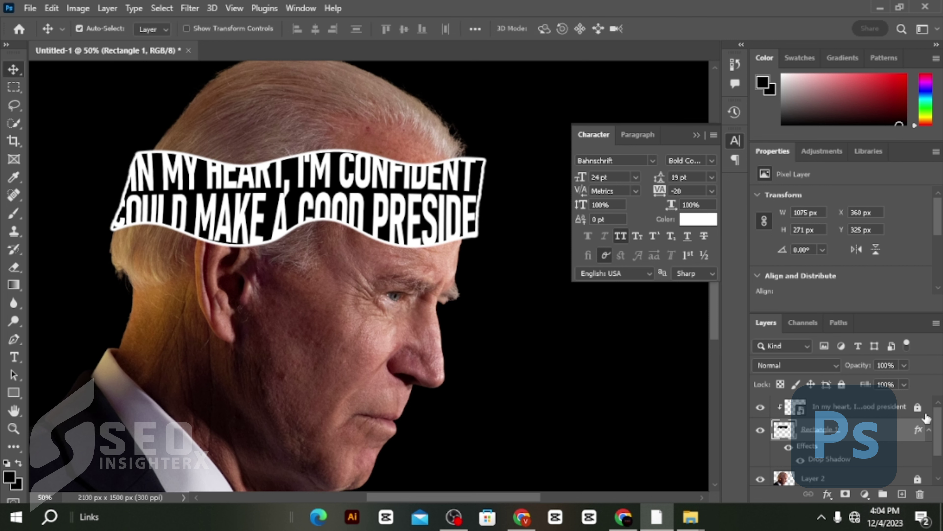
- Unlock the quote layer and try releasing it from the wavy band's clipping mask
right_click(896, 410)
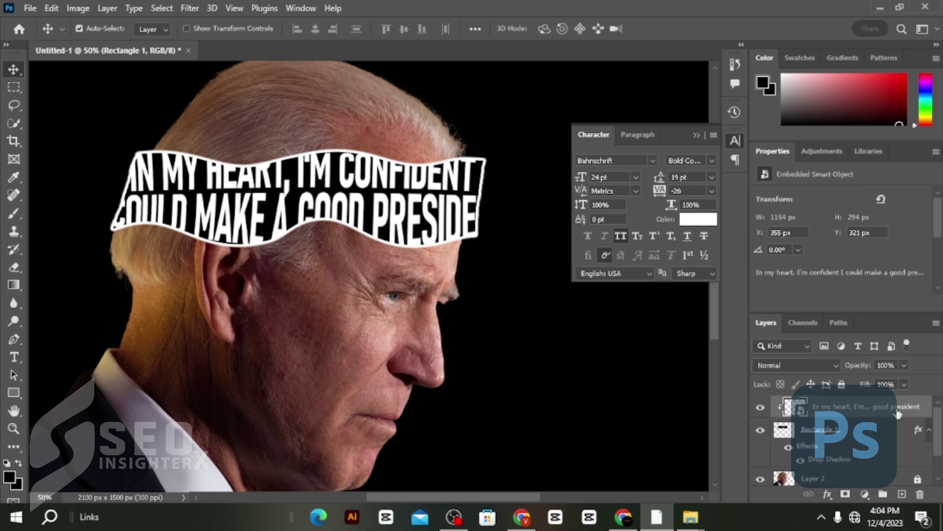
left_click(770, 346)
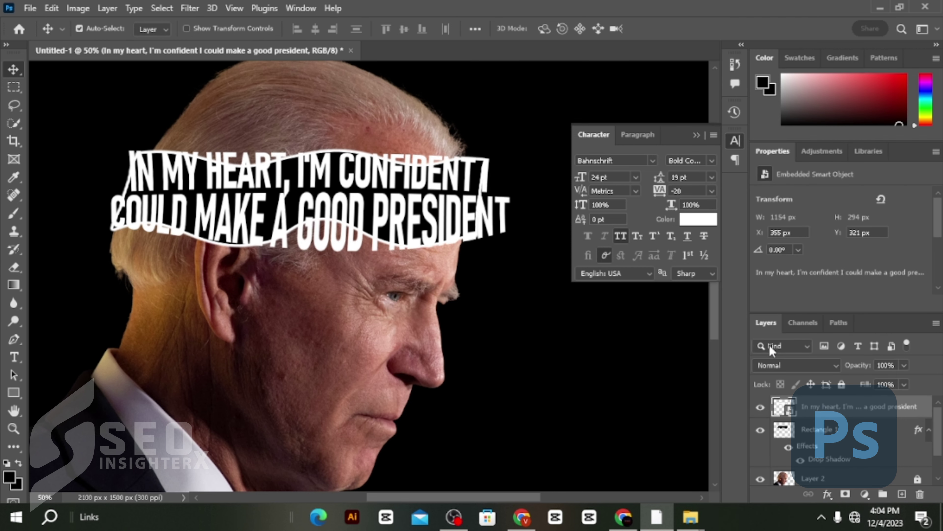
key("ctrl+alt+g")
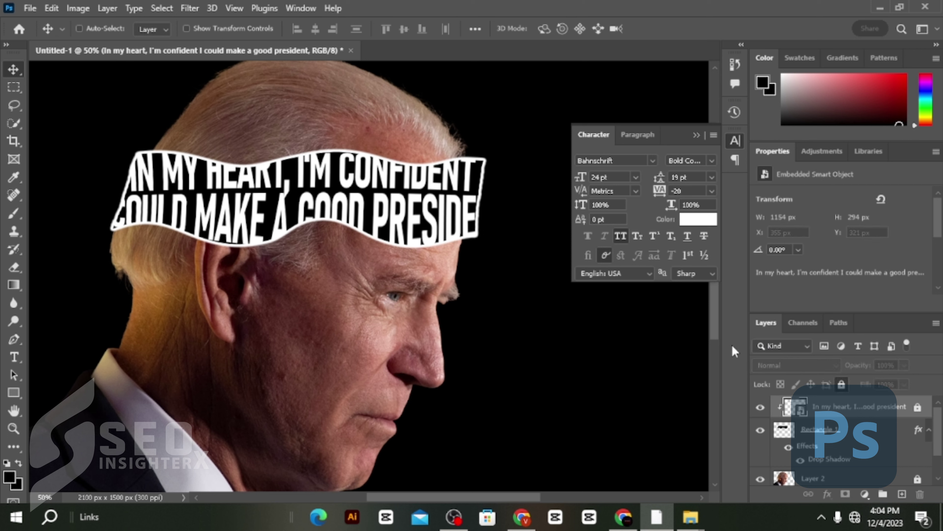
- Undo the eraser strokes on the band and the quote layer's lock, and show the wavy rectangle layer again
key("ctrl+z")
key("ctrl+z")
key("ctrl+z")
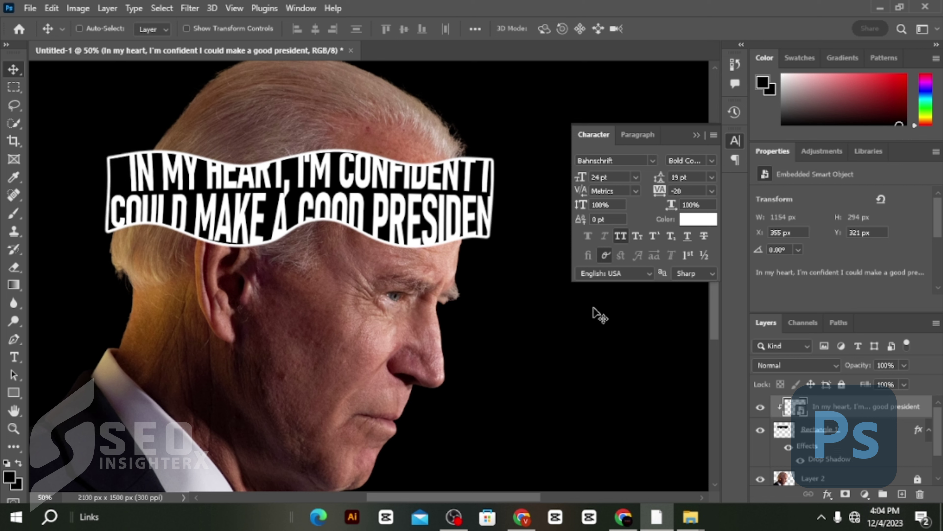
key("ctrl+z")
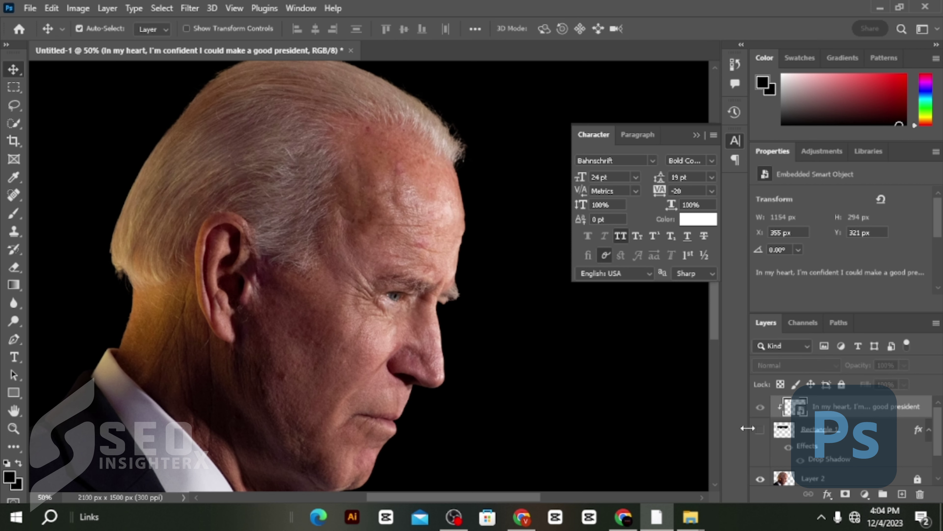
left_click(760, 429)
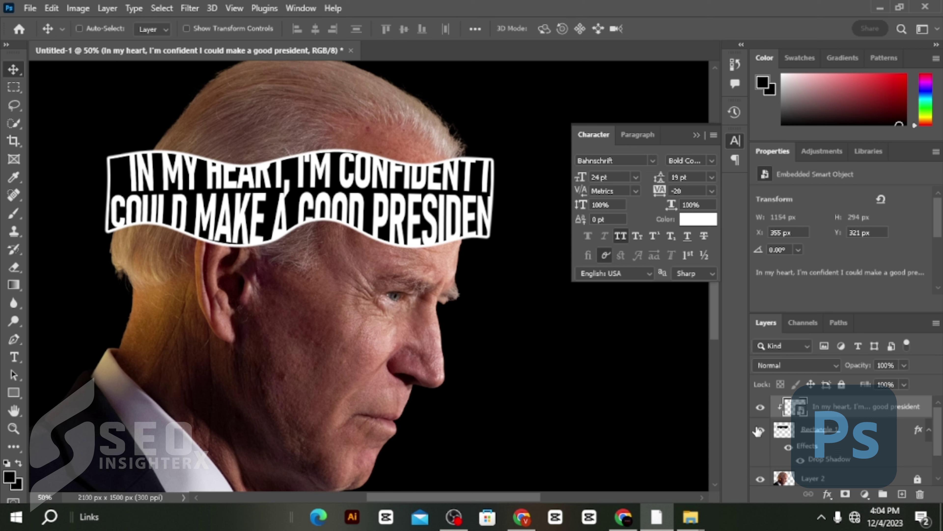
- Toggle the wavy band's visibility to check it, then undo further back until the rectangle layer has its smart filters again
left_click(759, 430)
left_click(759, 430)
left_click(759, 430)
left_click(759, 430)
key("ctrl+comma")
key("ctrl+comma")
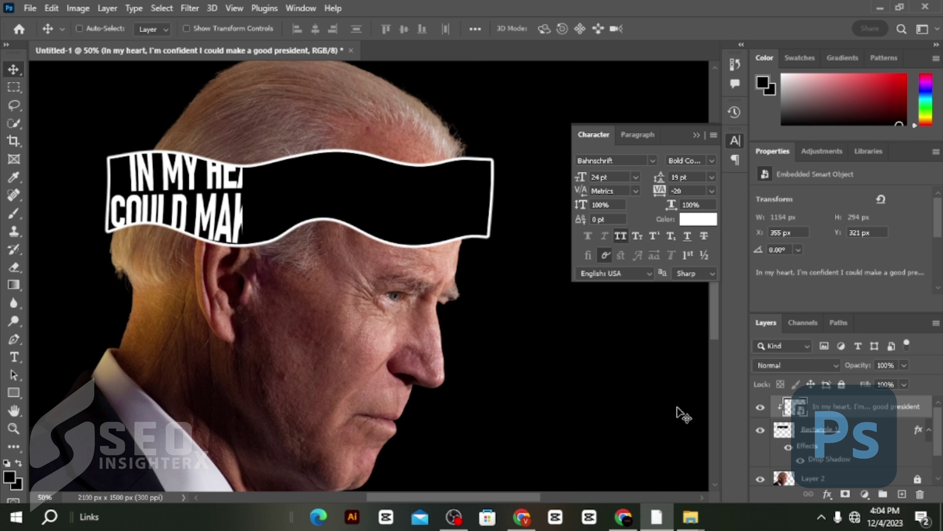
key("ctrl+z")
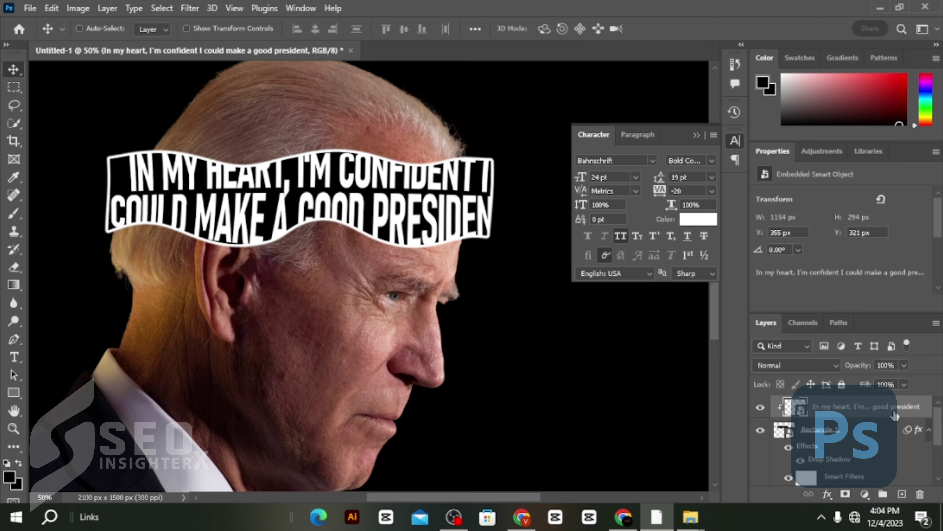
- Warp the quote's corners and upper edge so the lettering follows the wavy band, ending about 1149 by 302 px
key("ctrl+t")
left_click(620, 29)
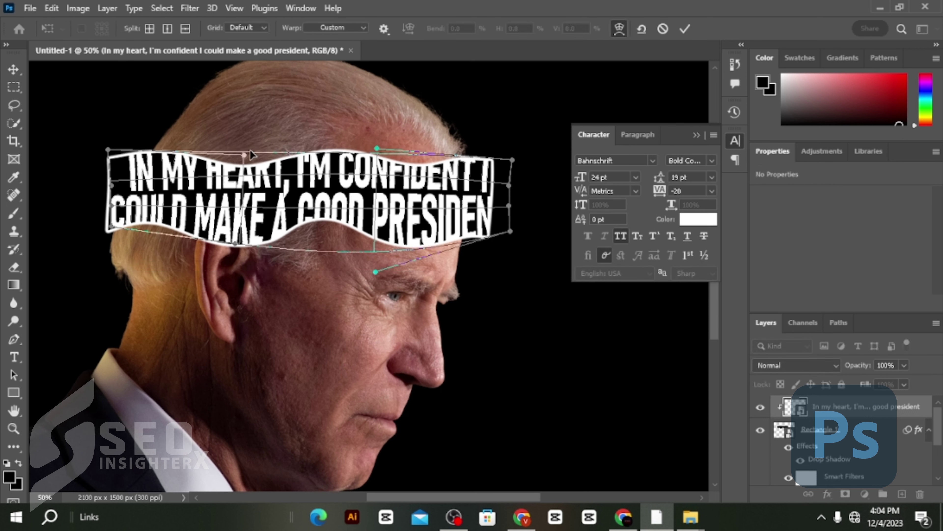
mouse_move(110, 164)
left_mouse_down()
mouse_move(138, 134)
mouse_move(113, 150)
left_mouse_up()
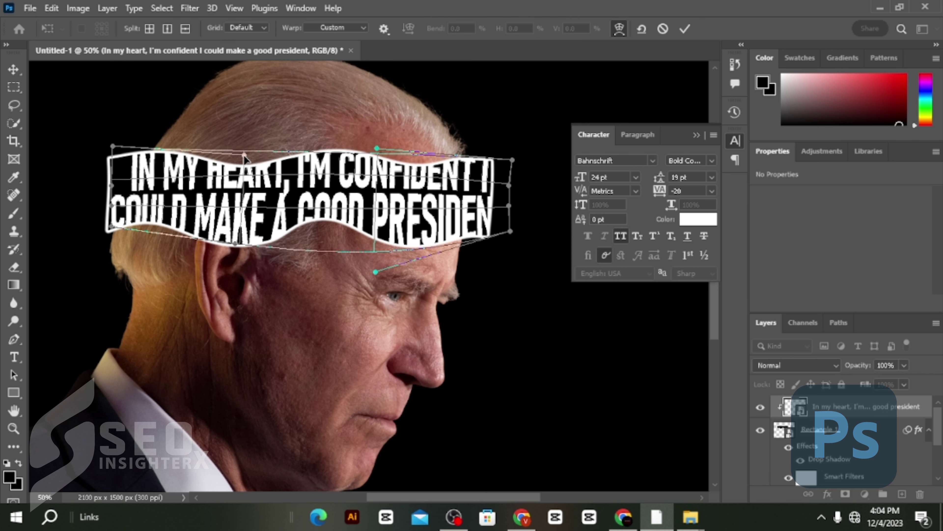
mouse_move(245, 156)
left_mouse_down()
mouse_move(241, 184)
mouse_move(244, 159)
left_mouse_up()
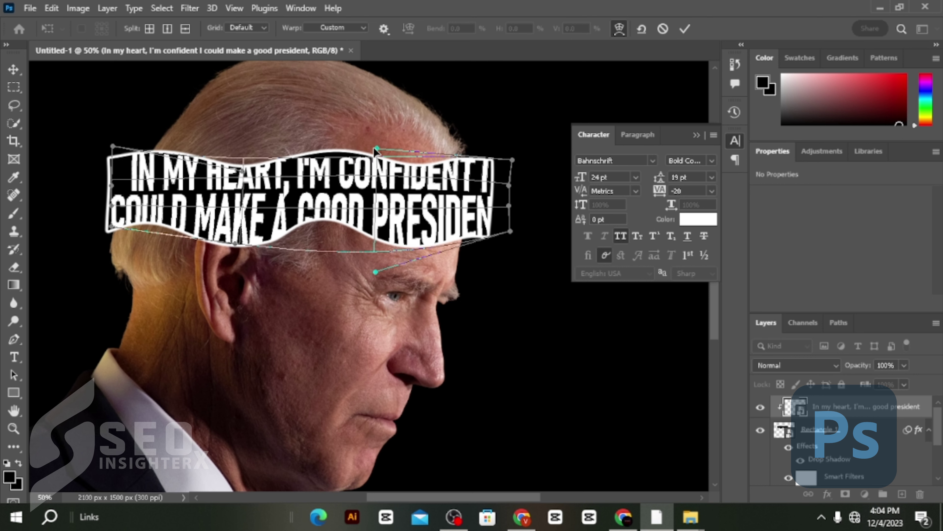
left_click_drag(376, 148, 380, 132)
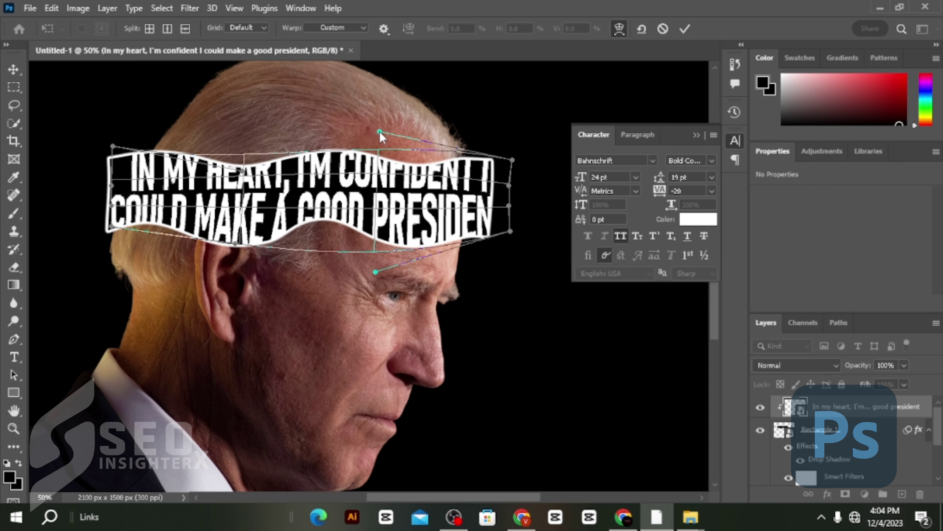
left_click_drag(510, 231, 504, 234)
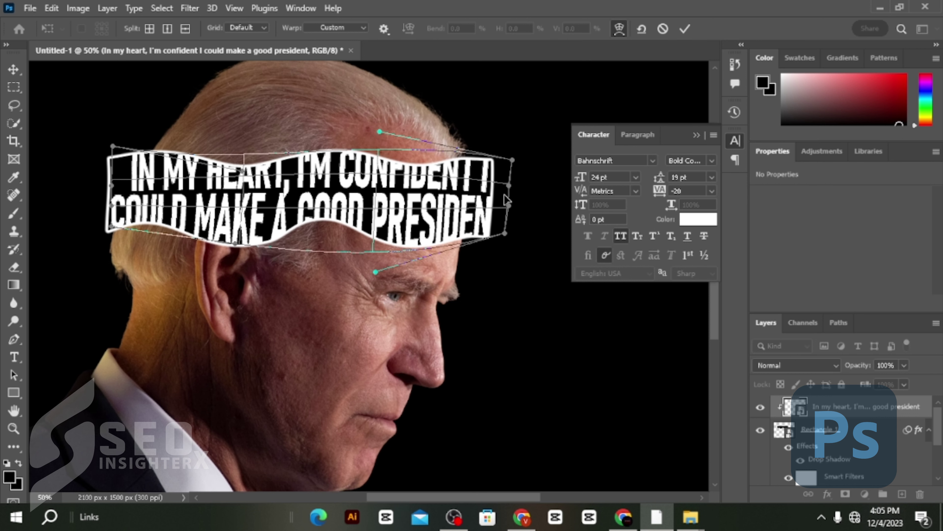
left_click_drag(512, 160, 508, 158)
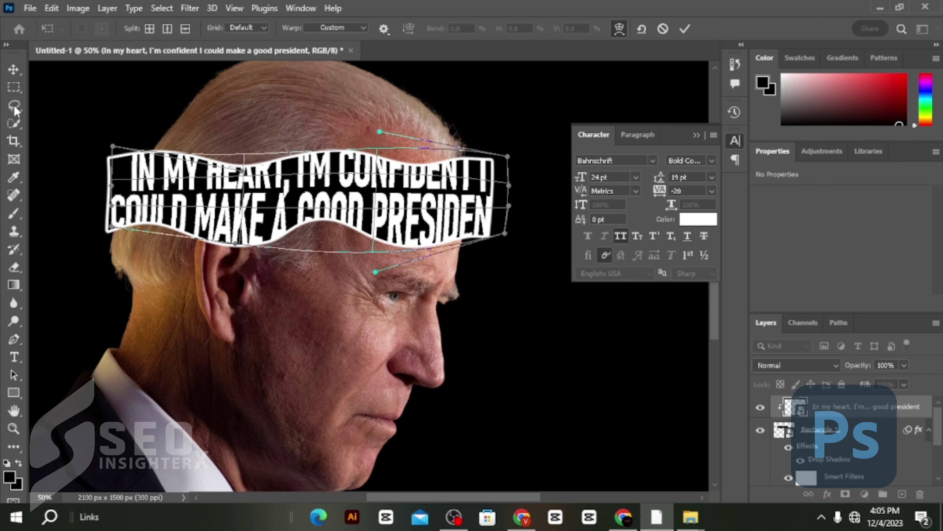
left_click(685, 30)
key("ctrl+minus")
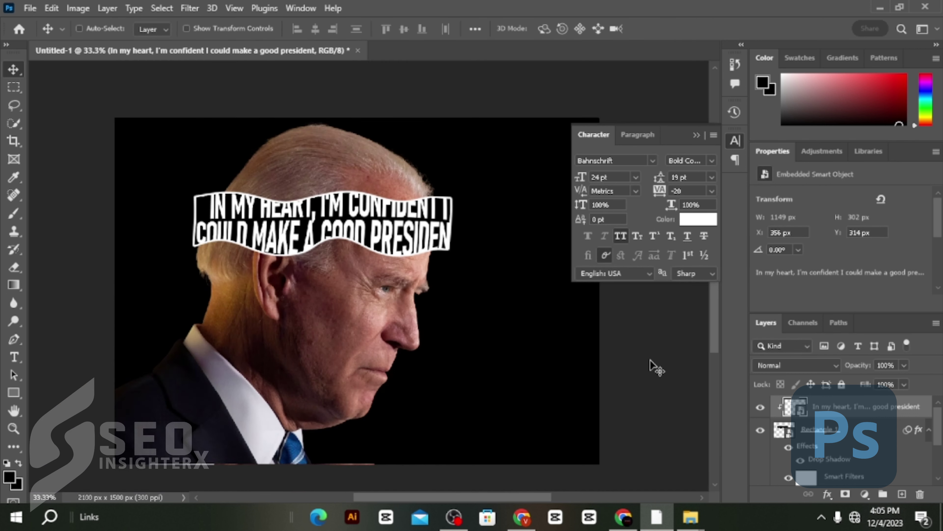
key("ctrl+minus")
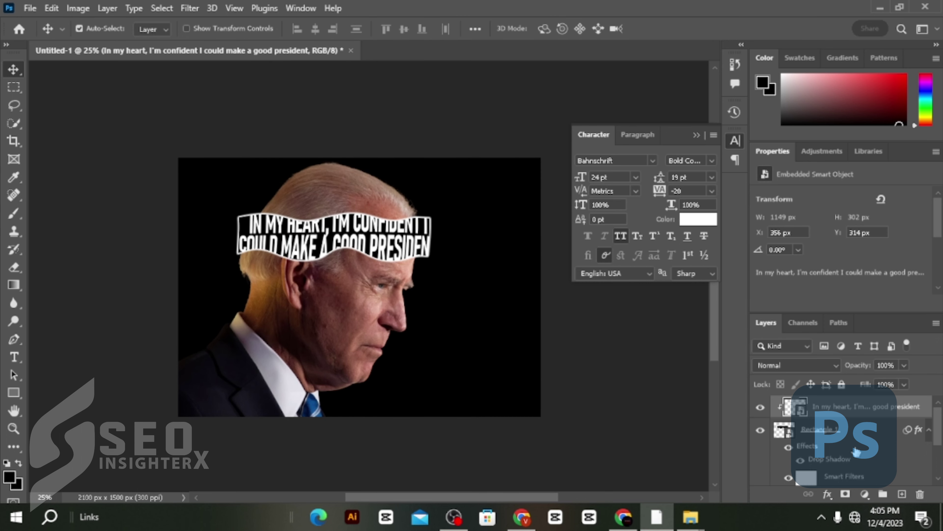
- Merge the quote and wavy rectangle layers into one layer and check it by toggling its visibility
left_click(863, 445)
right_click(865, 447)
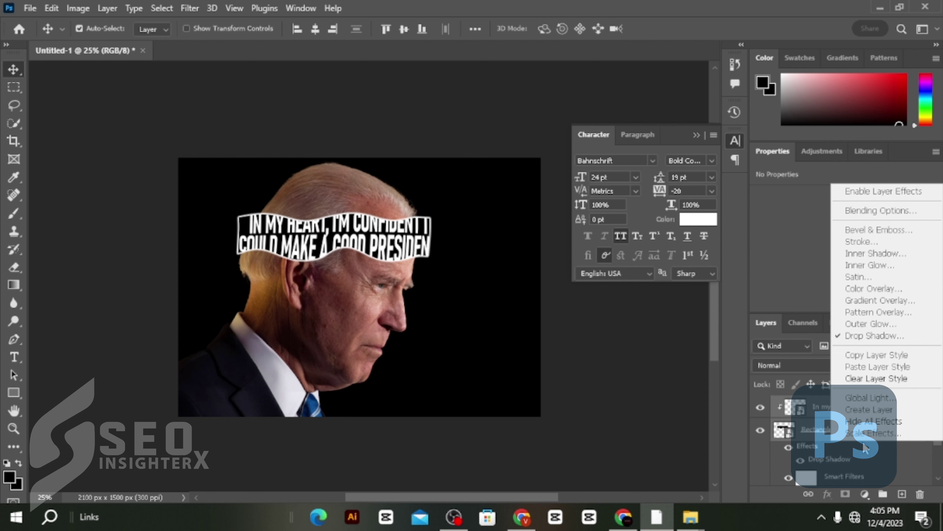
right_click(794, 430)
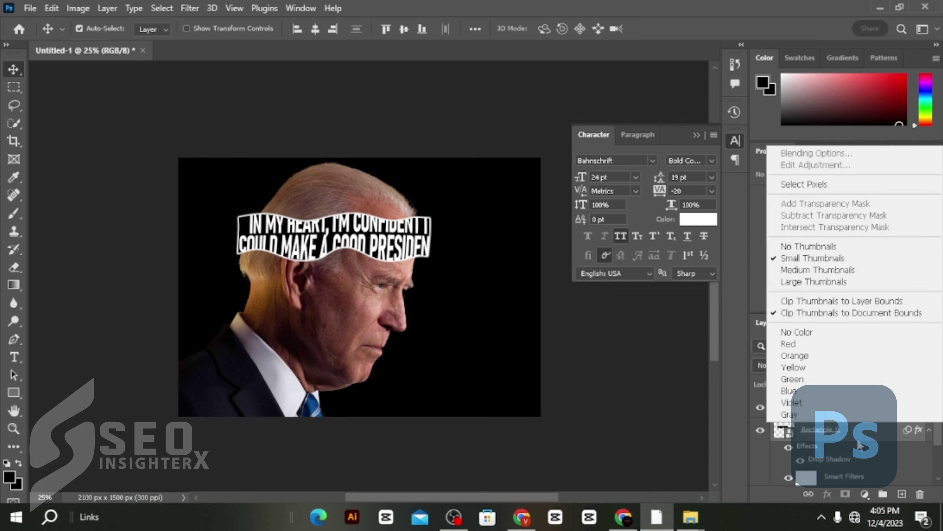
right_click(872, 432)
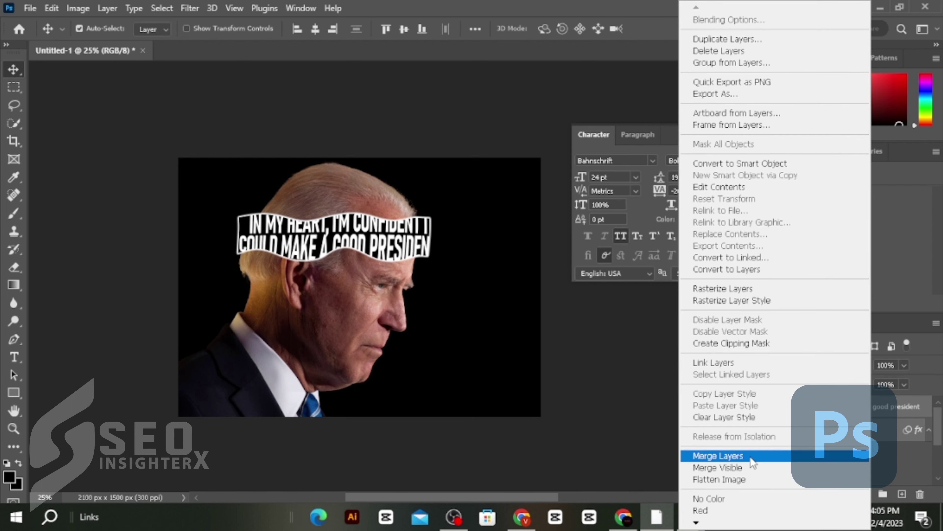
left_click(751, 457)
left_click(761, 408)
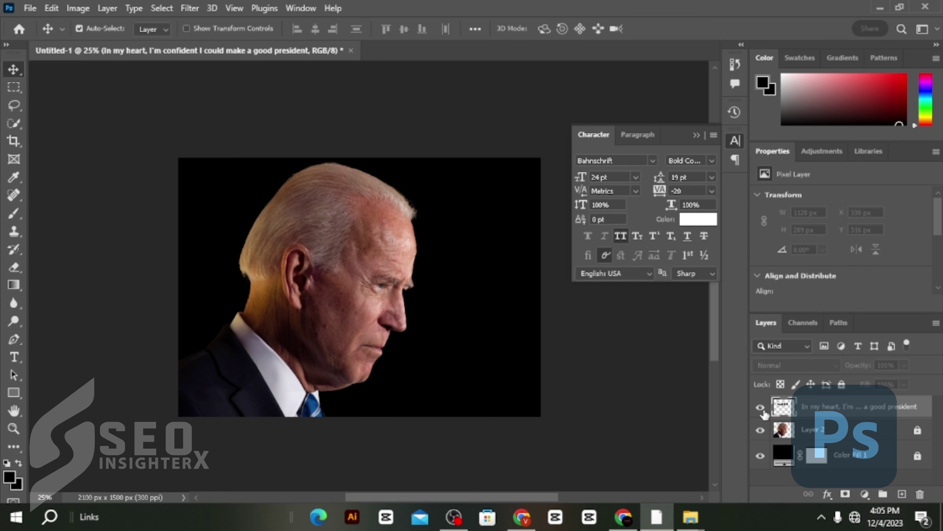
left_click(761, 407)
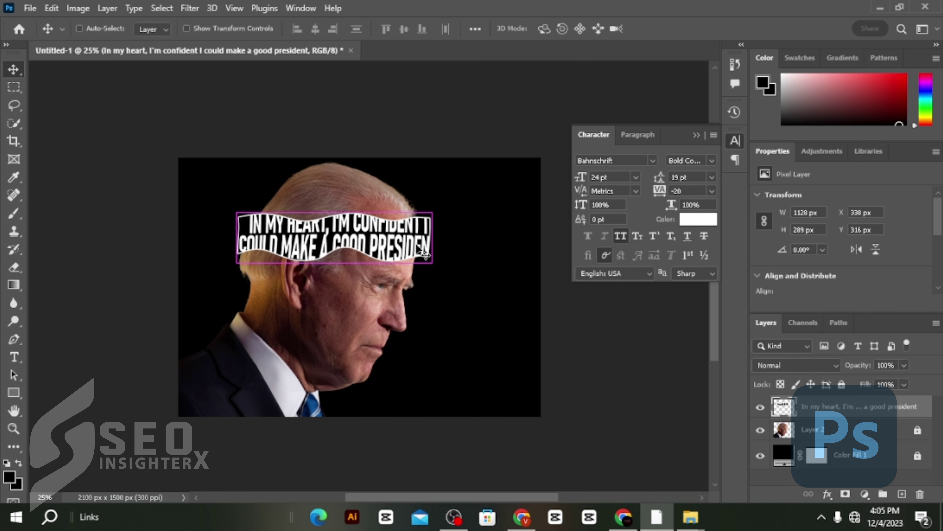
- Scale the merged band to about 87% and position it across the head between the forehead and the back of the hair
key("ctrl+t")
left_click_drag(430, 238, 424, 237)
left_click_drag(238, 237, 255, 230)
left_click_drag(389, 233, 383, 239)
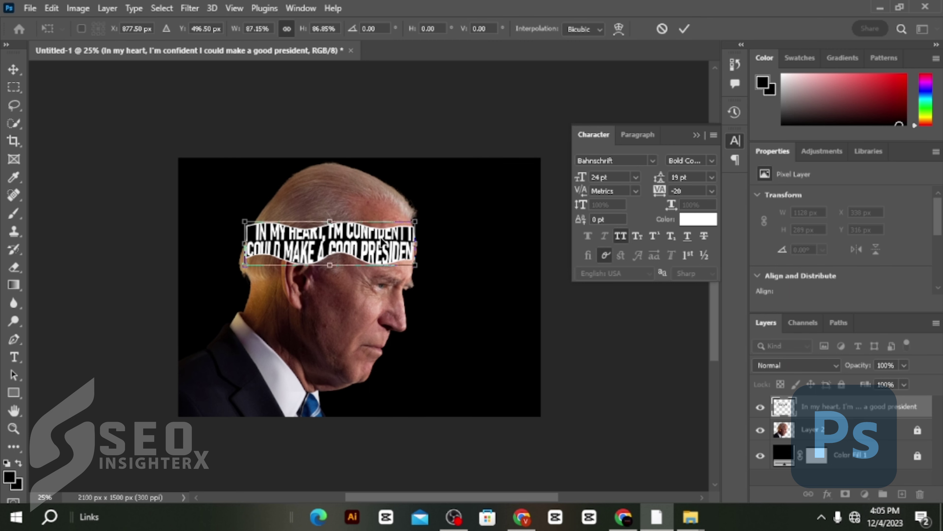
- Warp the forehead end of the band so its edge curves outward around the forehead
left_click(619, 29)
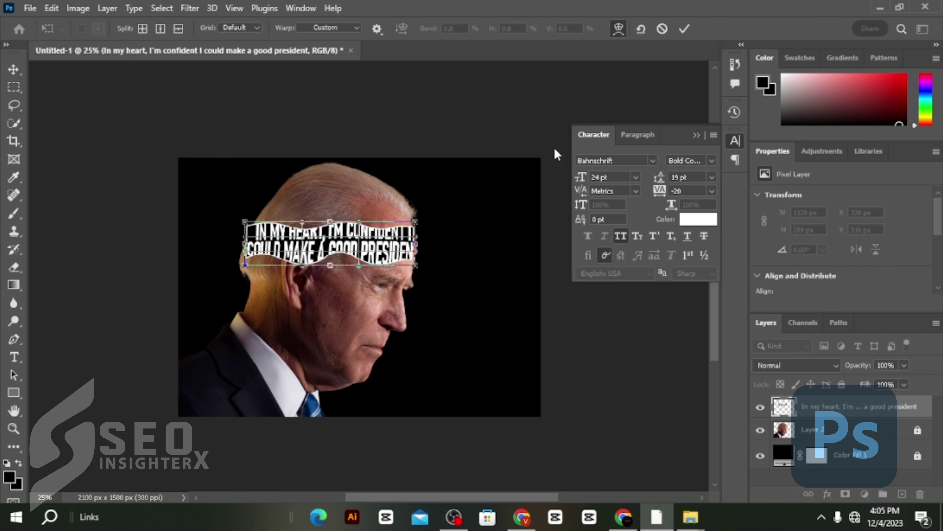
key("ctrl+plus")
key("ctrl+plus")
key("ctrl+plus")
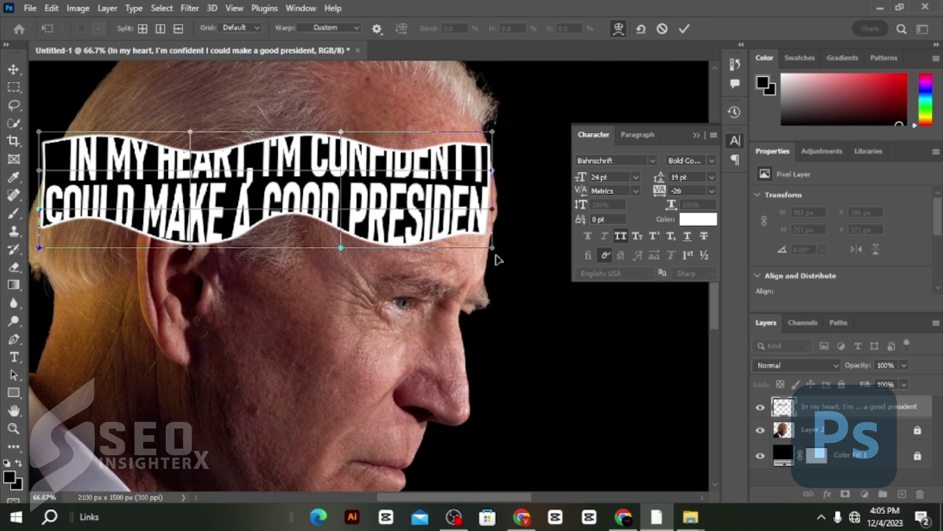
left_click_drag(493, 248, 503, 255)
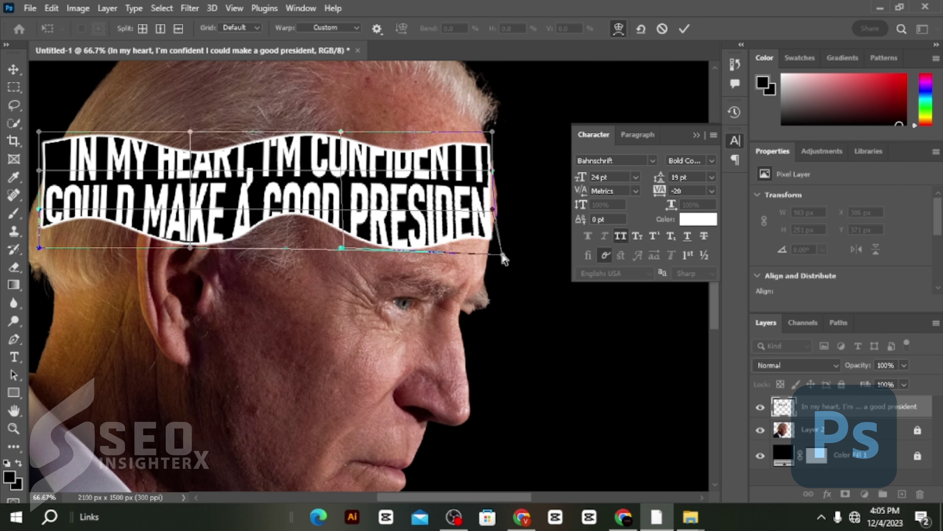
left_click_drag(490, 205, 505, 205)
mouse_move(502, 254)
left_mouse_down()
mouse_move(489, 254)
mouse_move(492, 265)
left_mouse_up()
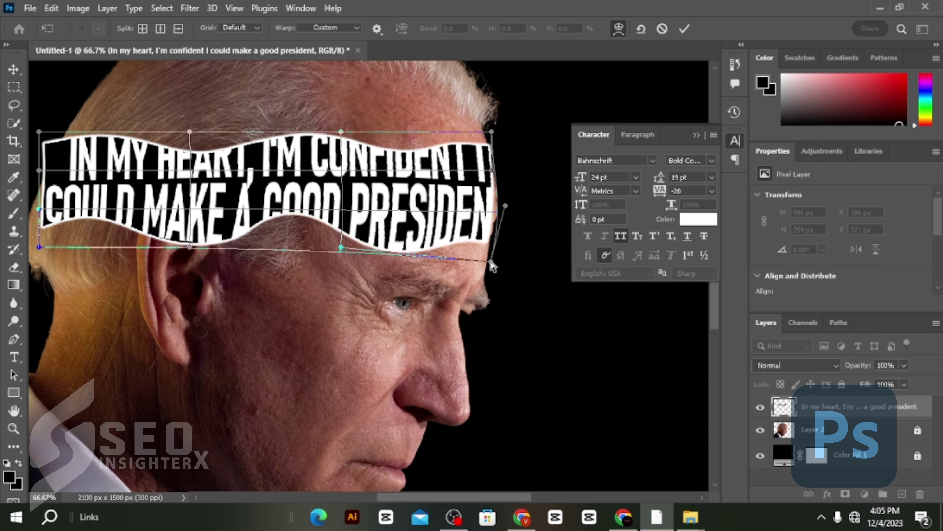
left_click_drag(511, 208, 512, 212)
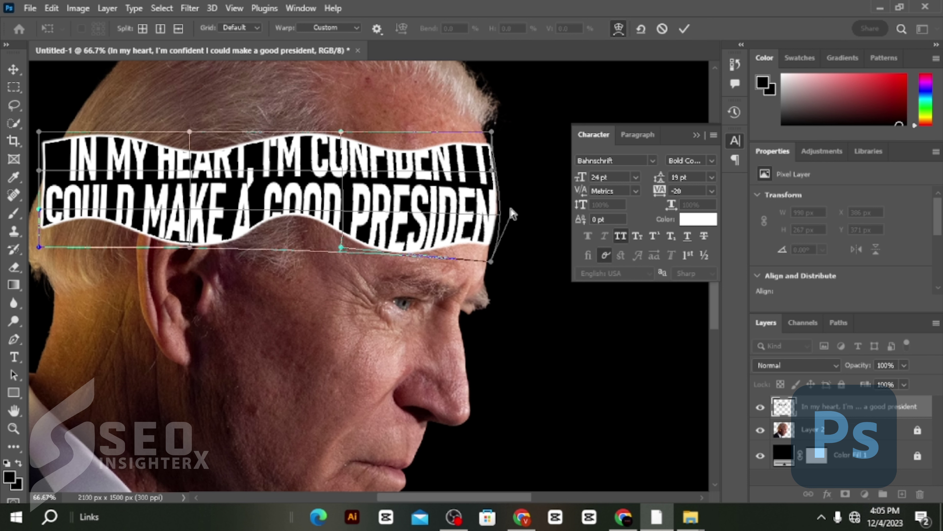
left_click_drag(493, 132, 488, 130)
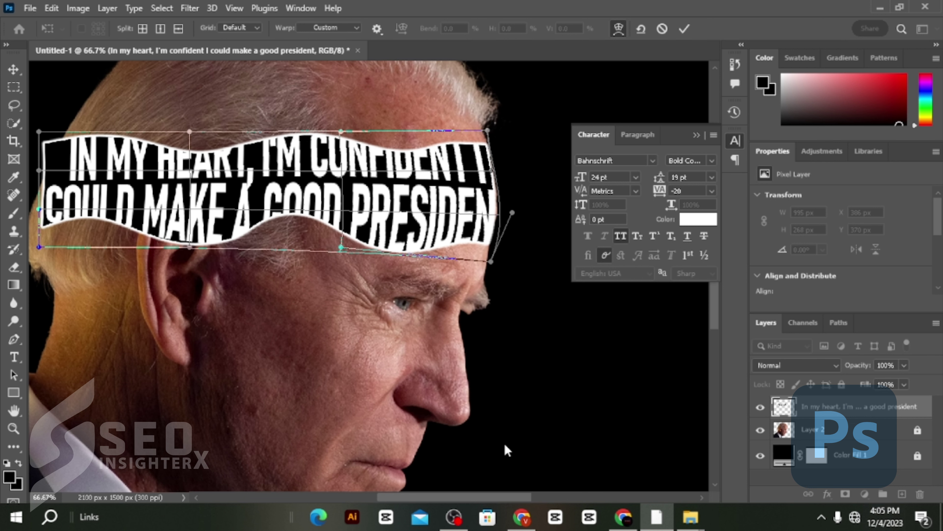
- Warp the other end of the band to slant and curve along the back of the head, and apply the warp
left_click_drag(511, 495, 465, 420)
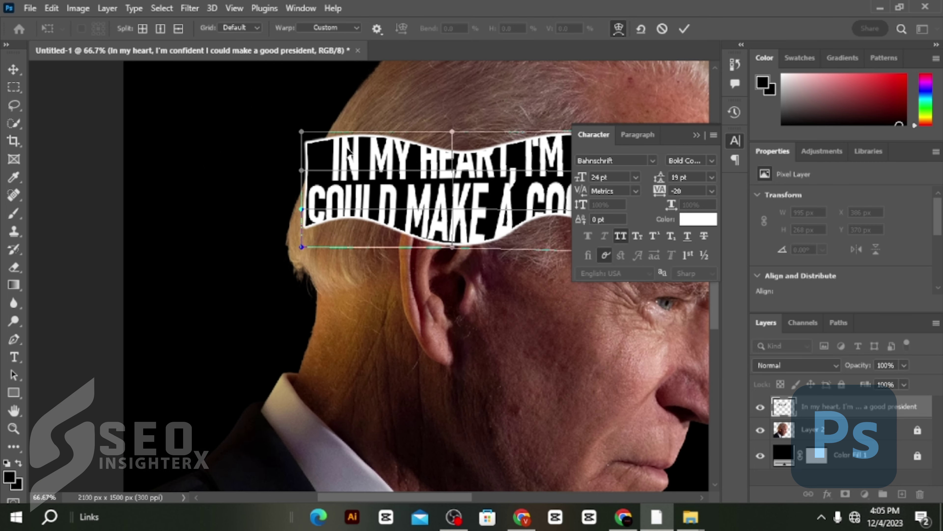
left_click_drag(308, 131, 333, 123)
left_click_drag(300, 210, 291, 191)
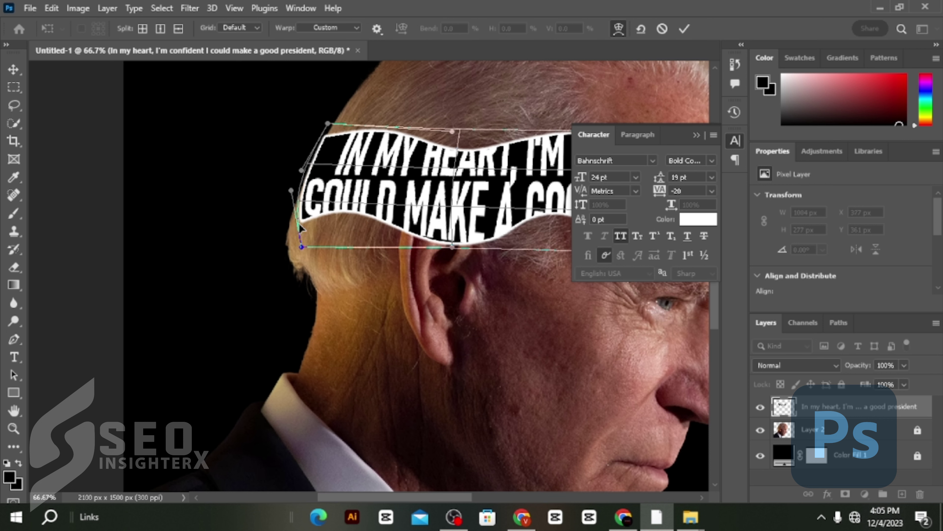
left_click_drag(301, 247, 291, 237)
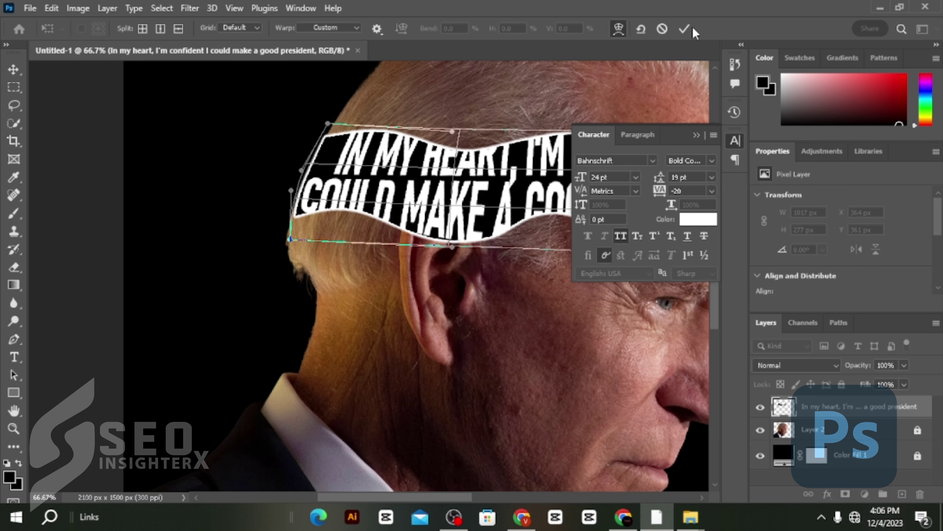
left_click(684, 29)
- Nudge the warped band up the head to Y 341 px
key("ctrl+minus")
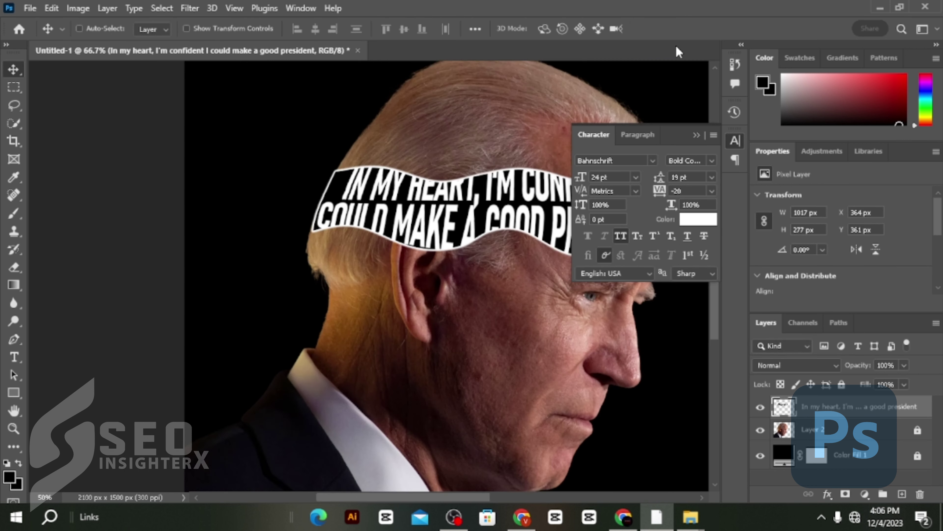
key("ctrl+minus")
key("ctrl+minus")
scroll(480, 309, "right", 5)
key("ctrl+plus")
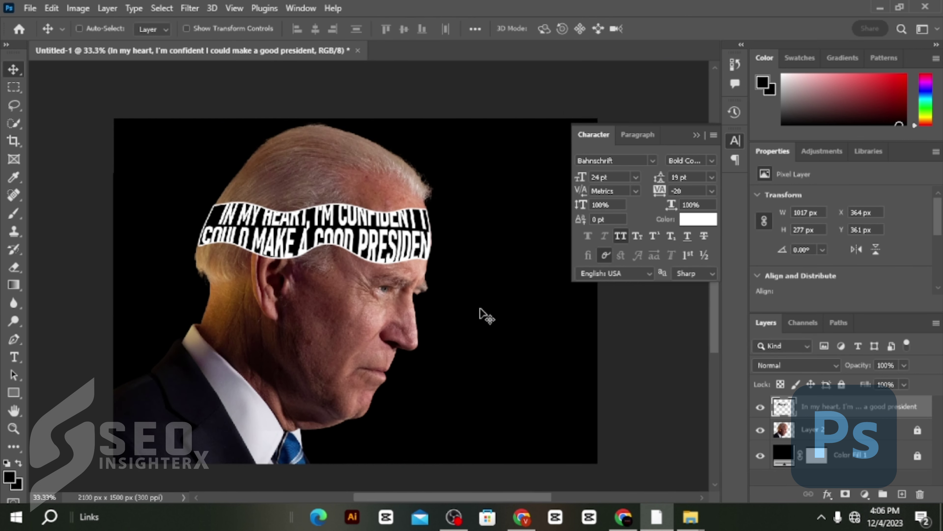
key("ctrl+minus")
key("Up")
key("Up")
key("Up")
key("Up")
key("Up")
key("Up")
key("Up")
key("Up")
key("Up")
key("Up")
key("Up")
key("Up")
key("Up")
key("Up")
key("Up")
key("Up")
key("Up")
key("Up")
key("Up")
key("Up")
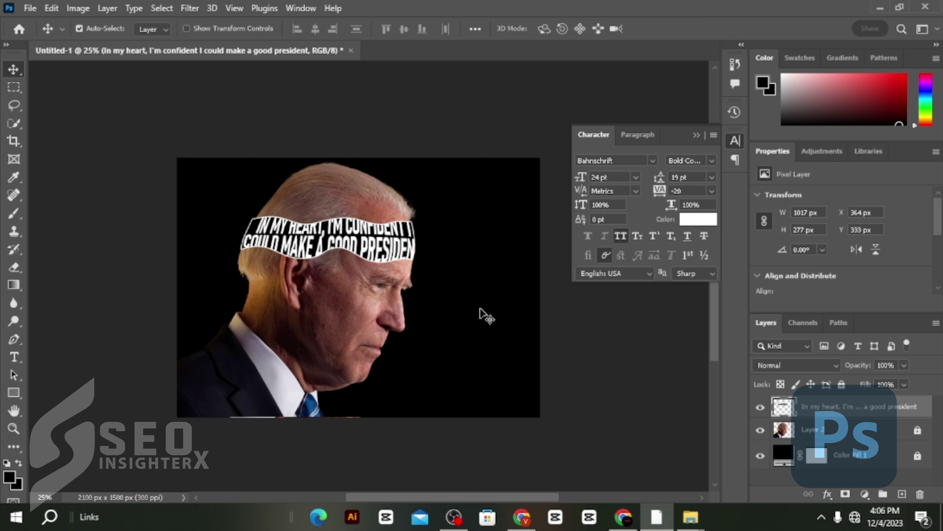
key("Down")
key("Down")
key("Down")
key("Down")
key("Down")
key("Down")
key("Down")
key("Down")
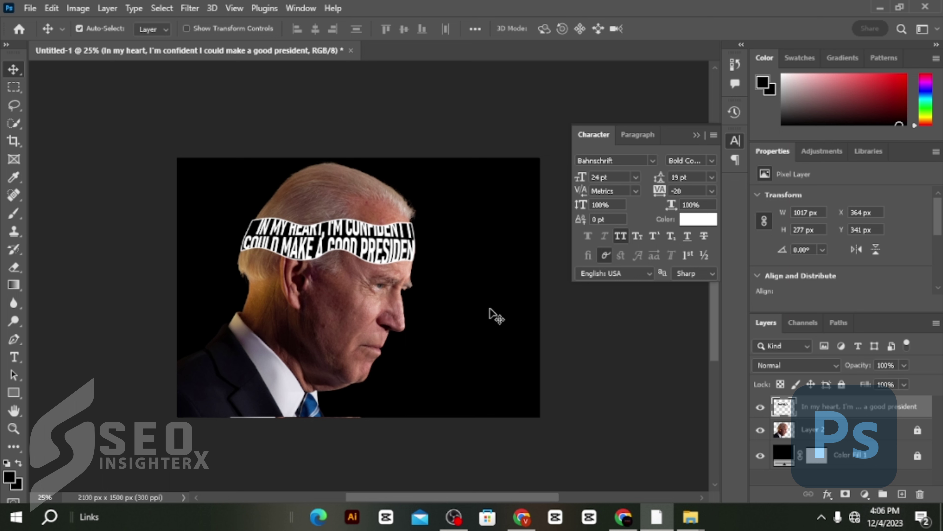
- Merge the band layer with the portrait in Layer 2
left_click(856, 431, "ctrl")
right_click(856, 431)
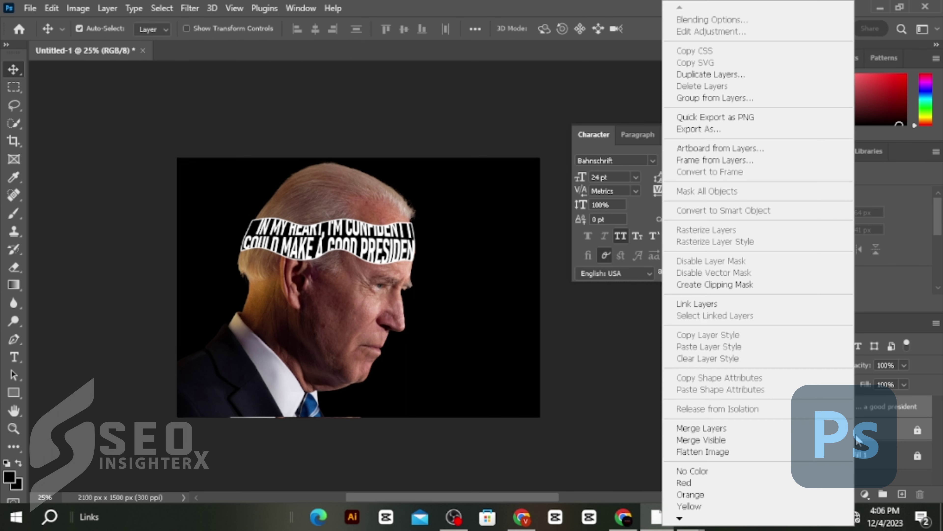
left_click(777, 428)
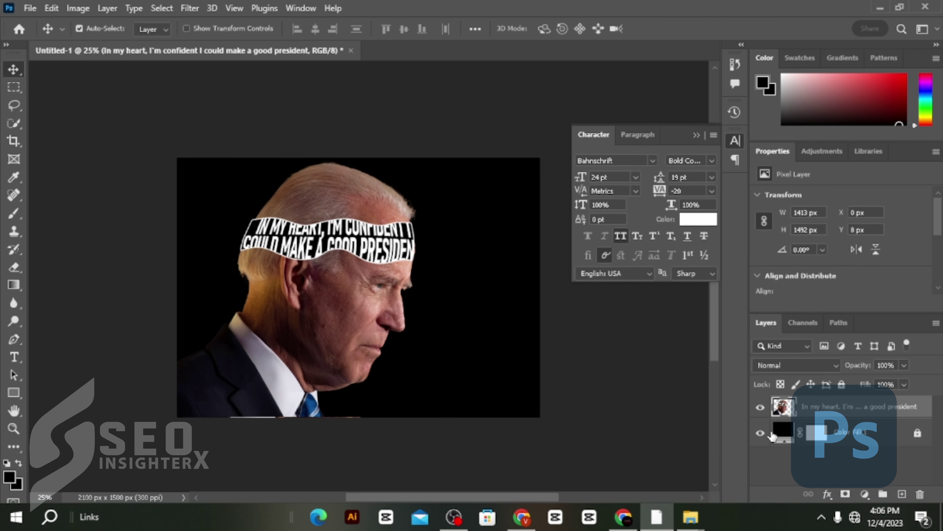
- Move the merged portrait toward the canvas's left edge, to about X -236 px, undo the extra offset copy and duplicate the layer in place
left_click_drag(336, 314, 315, 316)
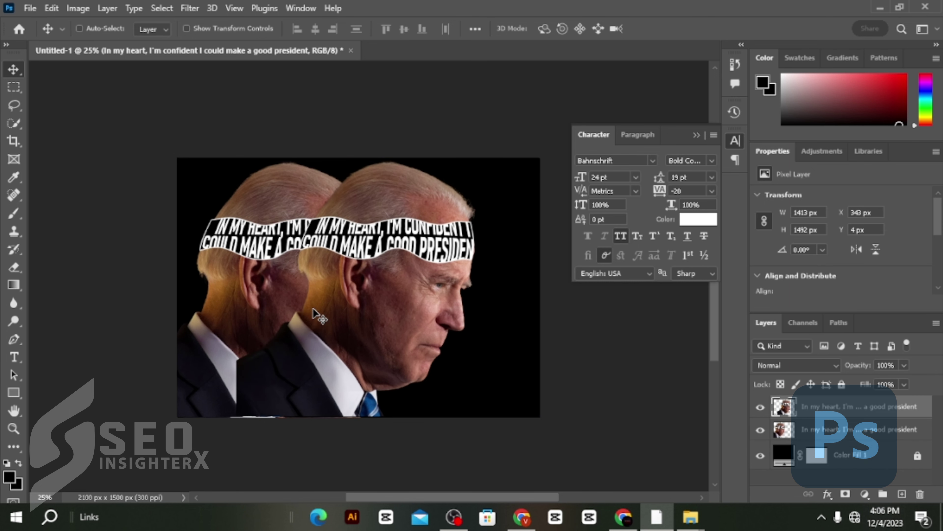
key("ctrl+z")
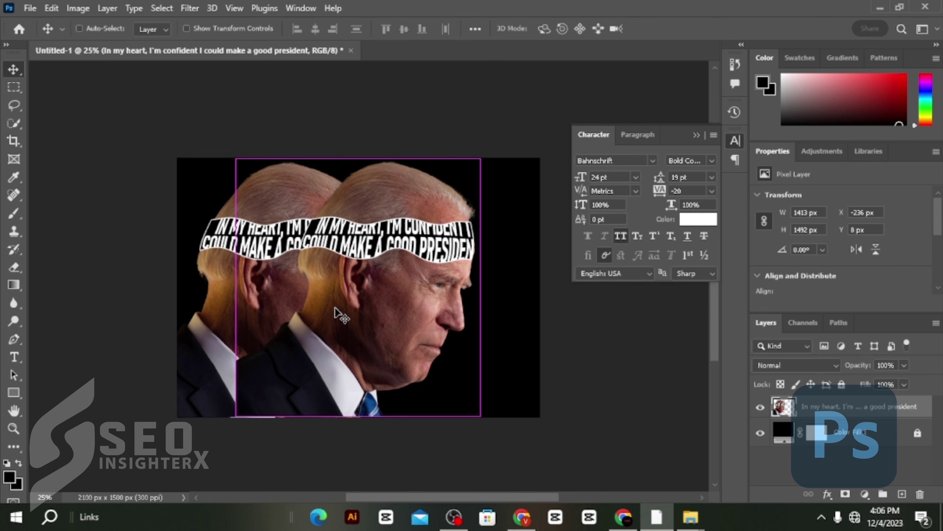
key("ctrl+j")
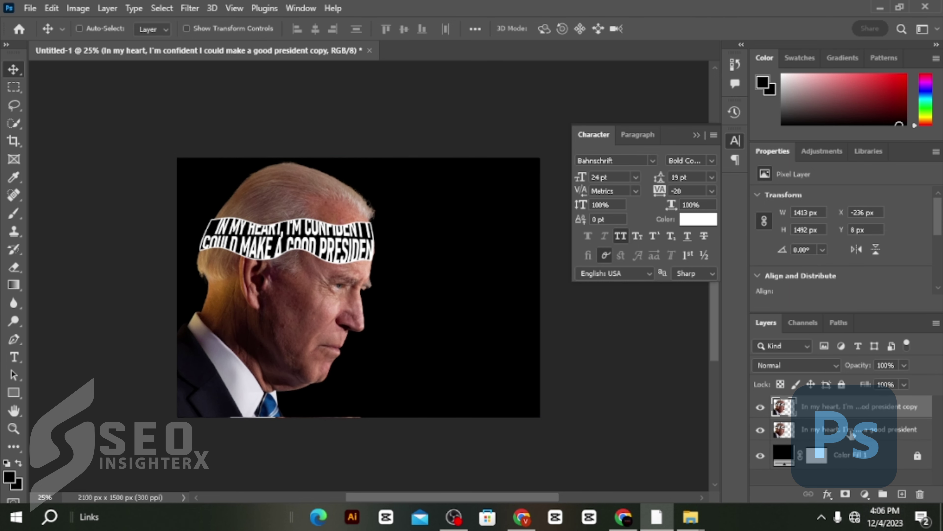
- Enlarge the lower portrait copy to about 172% and position it behind the front portrait at X -836 px, Y -530 px
left_click(852, 431)
key("ctrl+t")
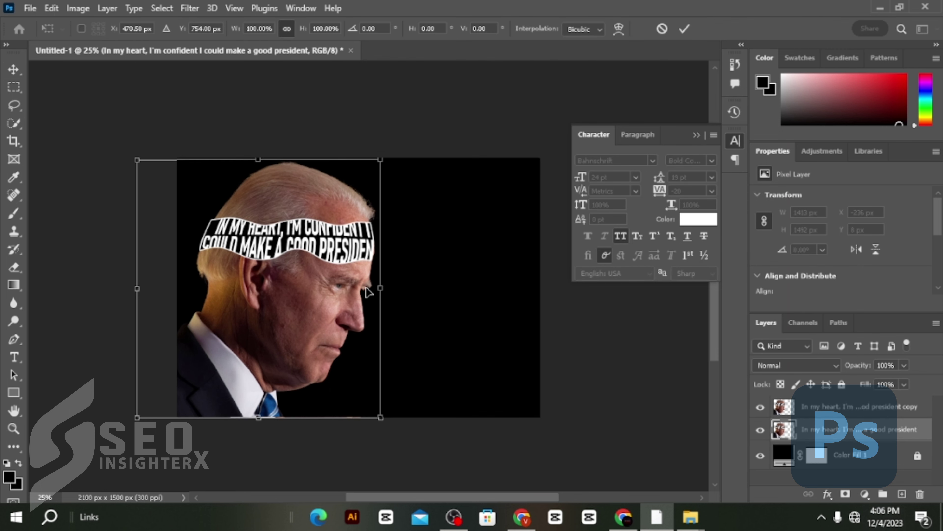
left_click_drag(379, 292, 526, 319)
left_click_drag(447, 334, 355, 334)
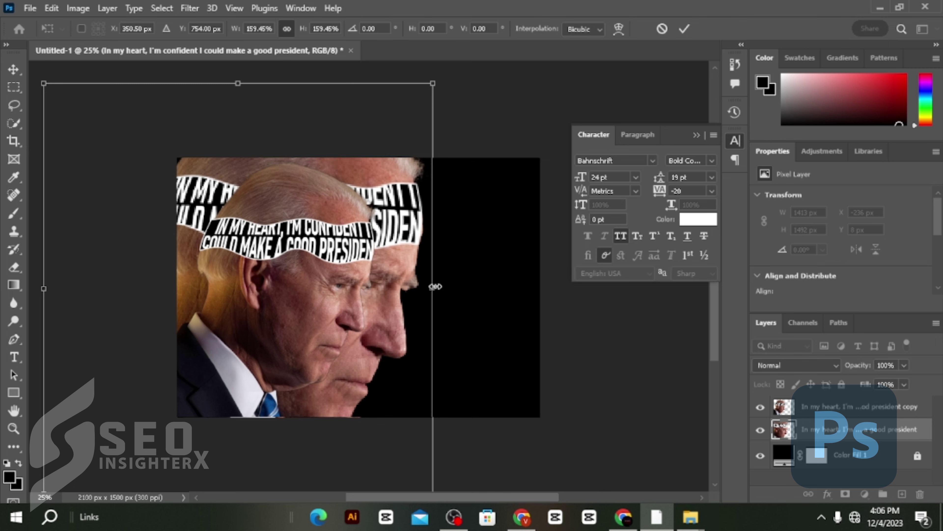
left_click_drag(433, 288, 464, 290)
left_click_drag(392, 306, 382, 306)
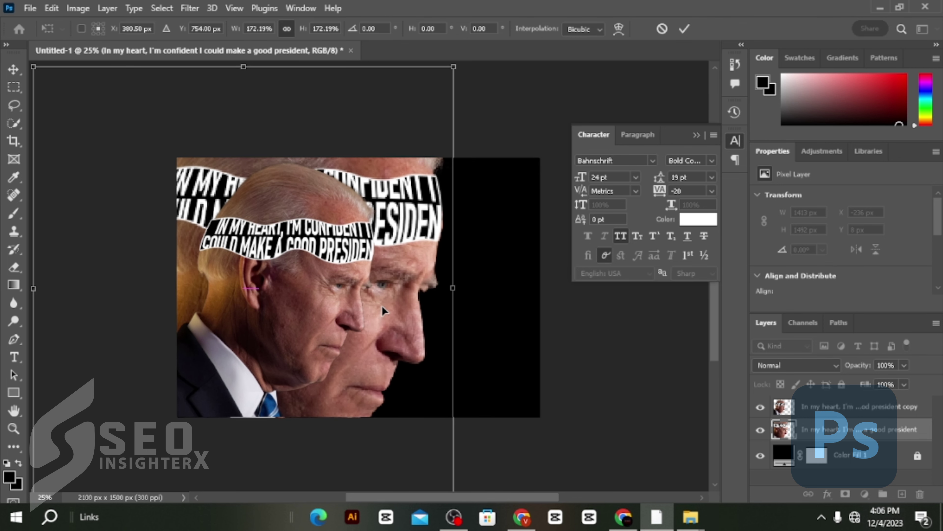
key("Return")
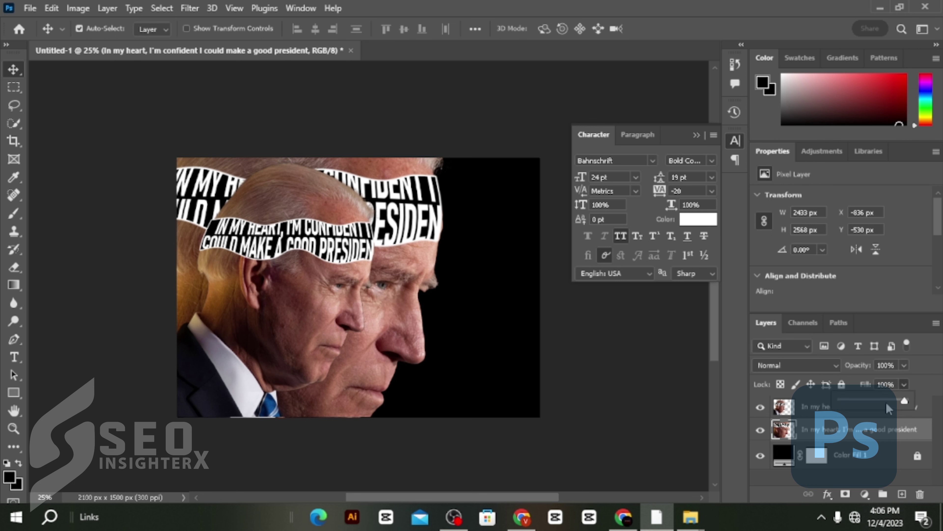
- Reduce the fill of the enlarged background portrait to 10%
left_click_drag(877, 400, 844, 397)
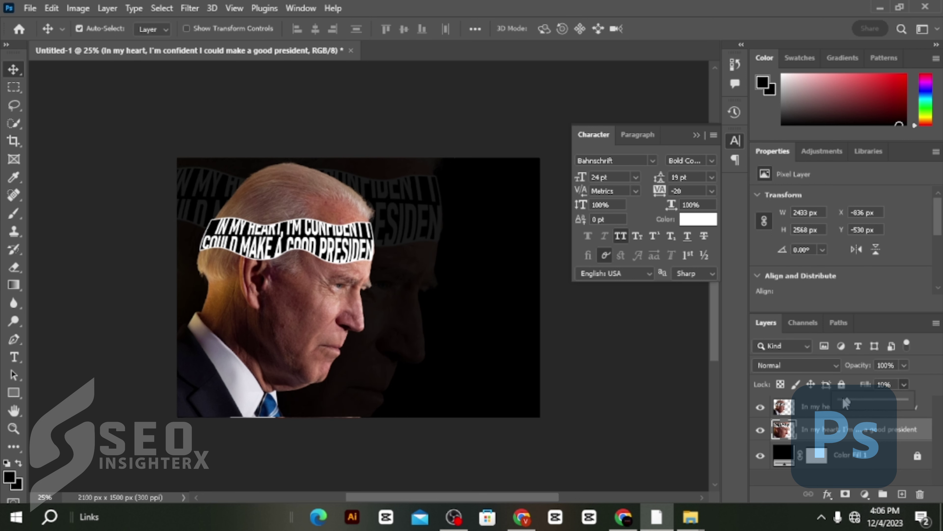
left_click(672, 366)
left_click(670, 367)
- Give the front portrait a white drop shadow with 28% opacity, 0% spread and 250 px size, and merge it with the faded copy
left_click(296, 303)
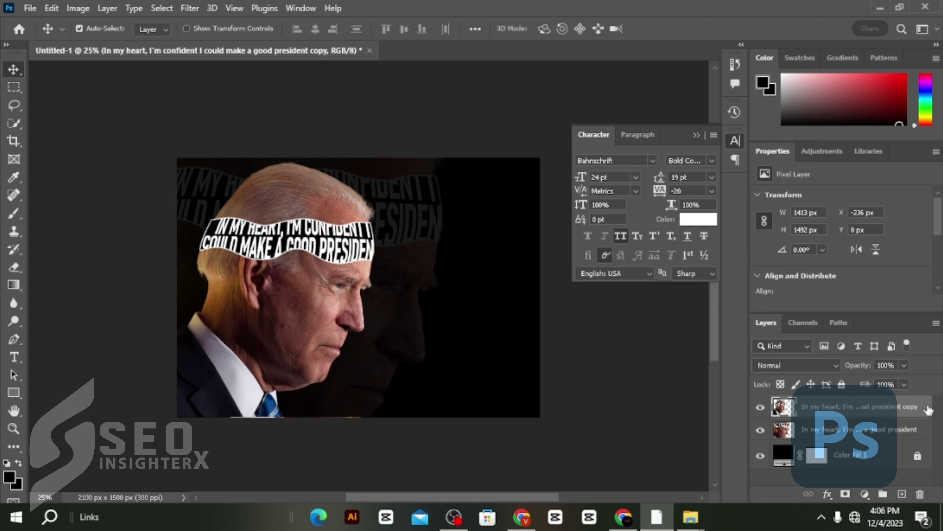
double_click(929, 410)
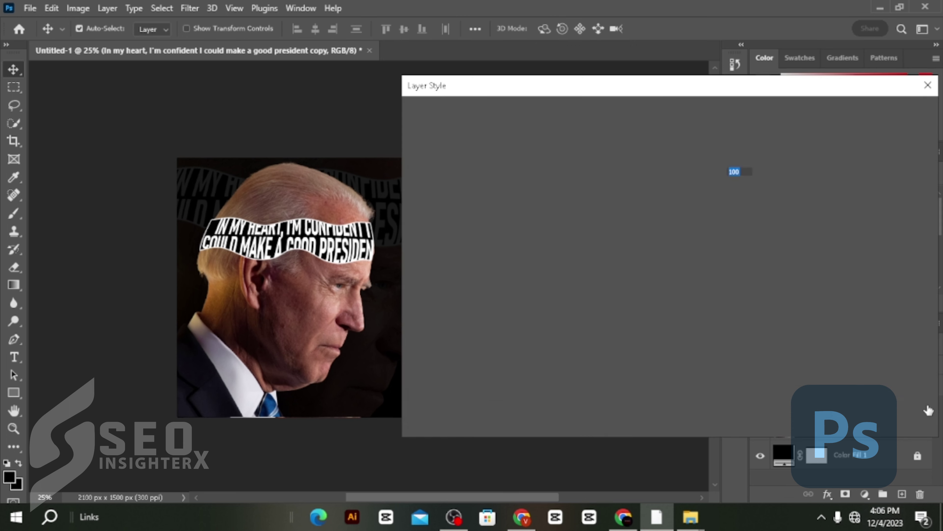
left_click(446, 366)
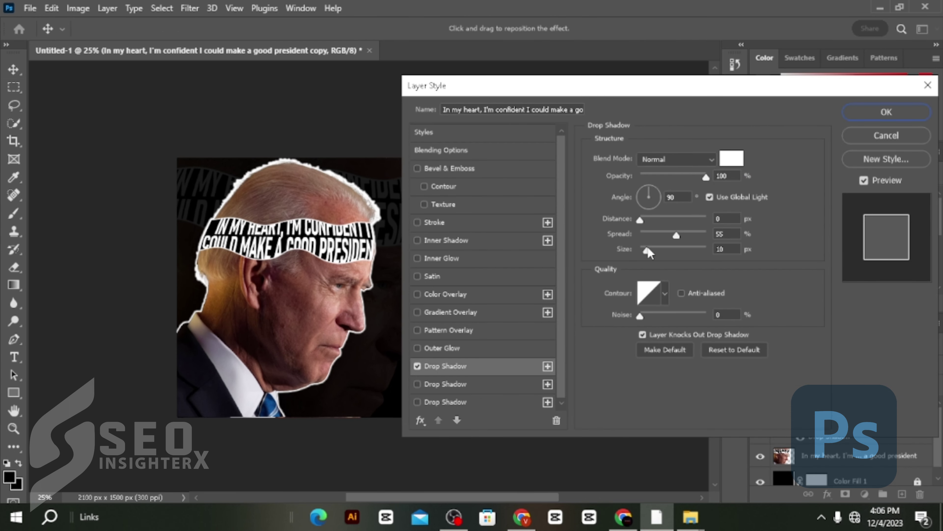
left_click_drag(677, 234, 721, 265)
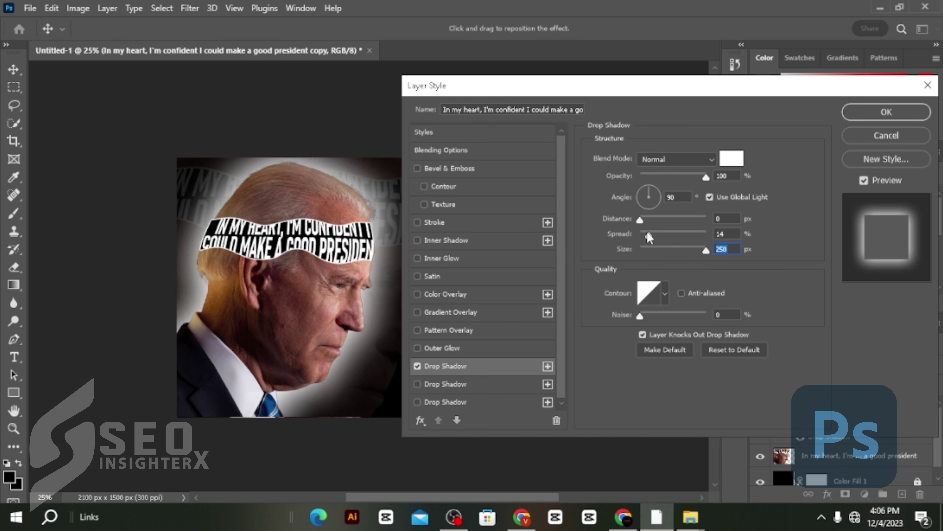
left_click_drag(649, 237, 638, 231)
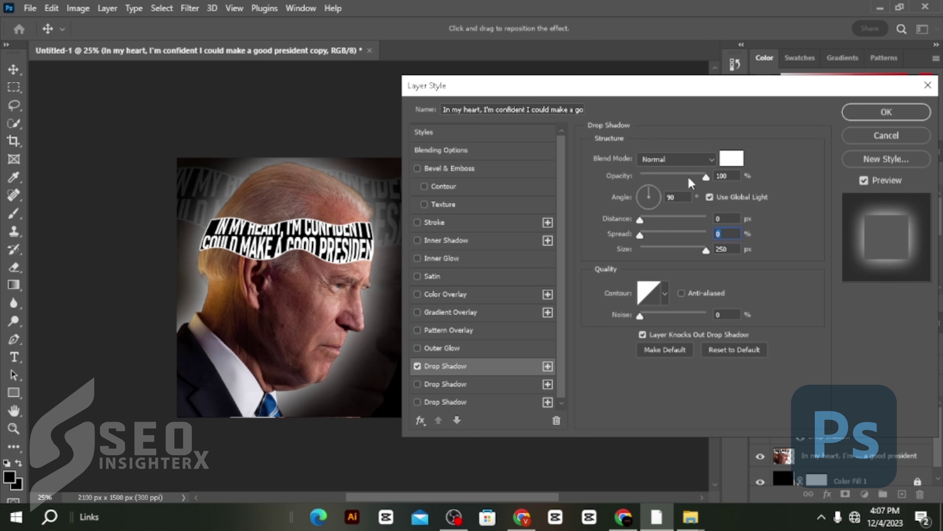
left_click_drag(688, 179, 660, 179)
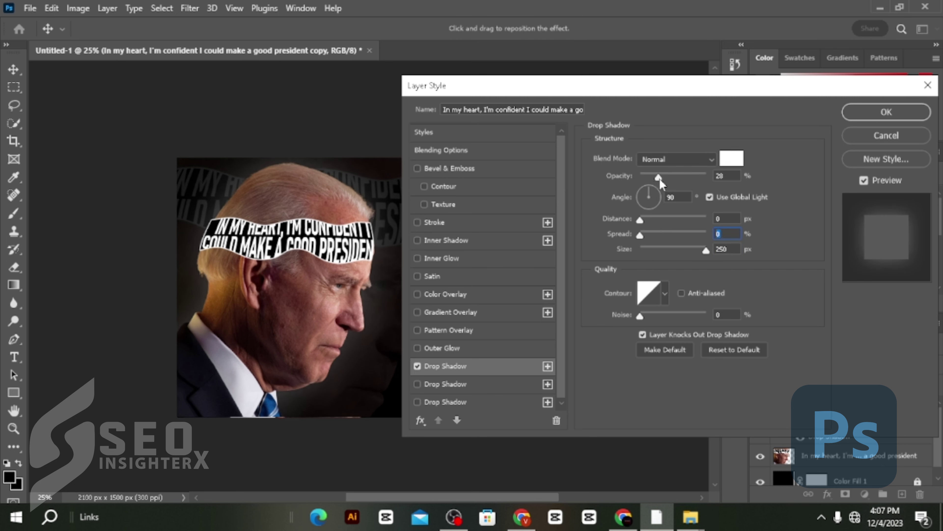
left_click(864, 119)
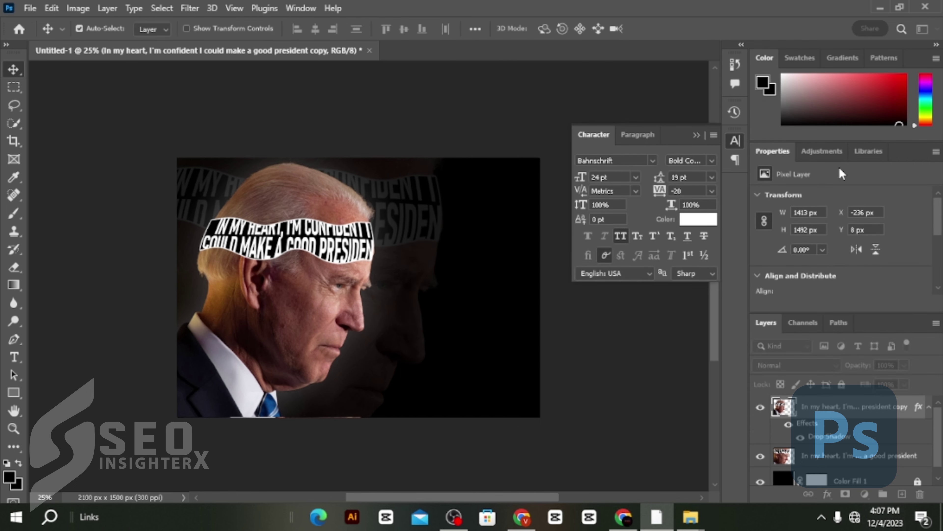
key("ctrl+e")
- Add the white text "JOE BIDEN" in a text box near the poster's lower-right corner
left_click(14, 357)
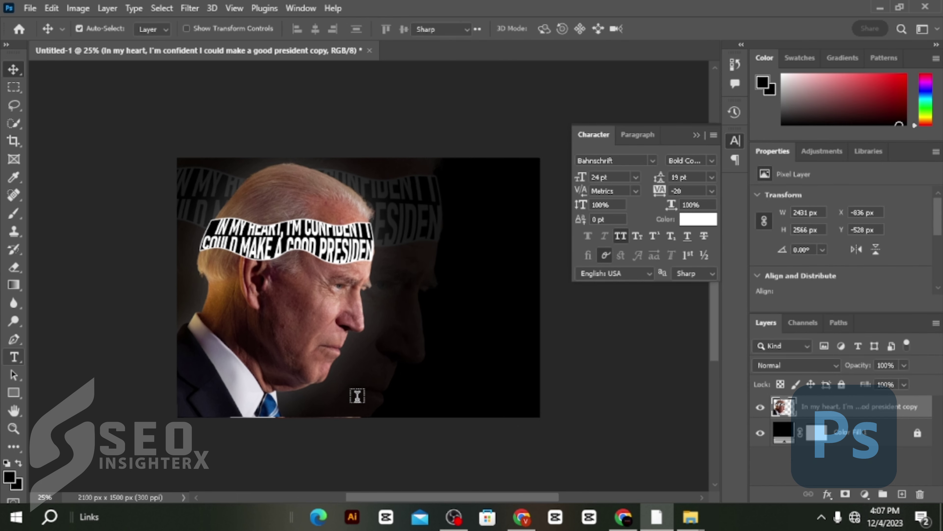
left_click_drag(389, 373, 530, 407)
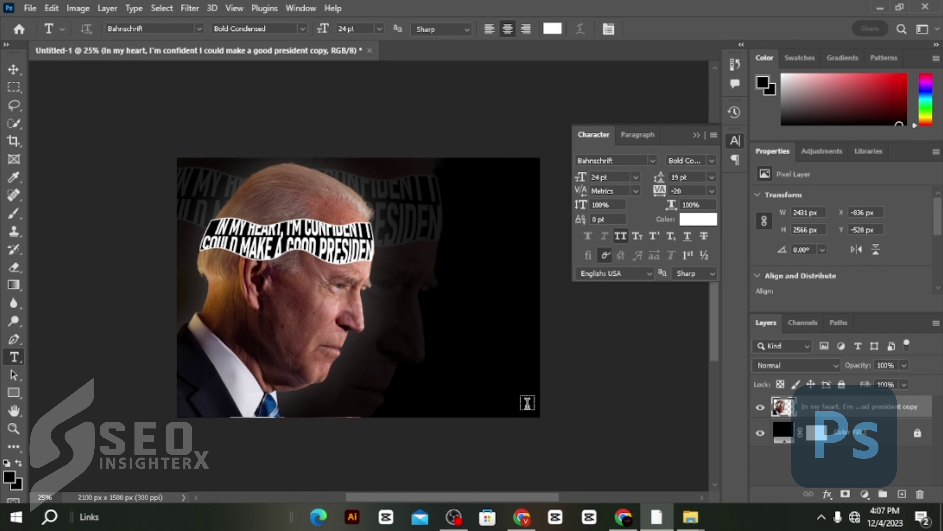
type("JOE BIDEN")
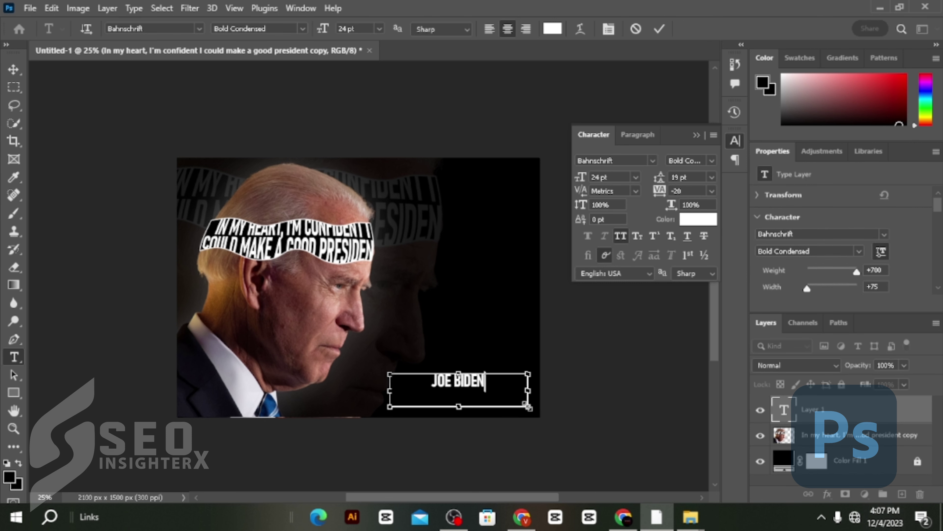
left_click(14, 69)
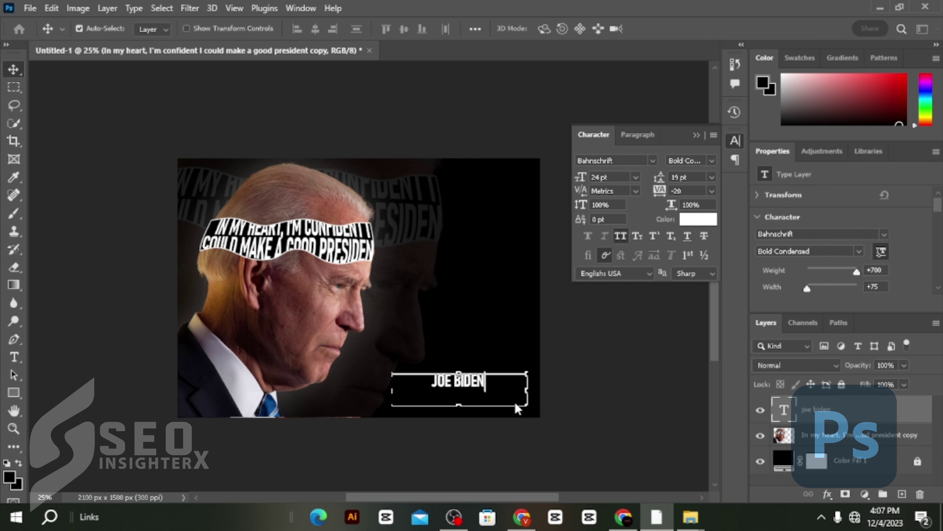
- Scale the JOE BIDEN text to about 166.5% and place it in the poster's lower-right corner
left_click_drag(480, 384, 508, 392)
key("ctrl+t")
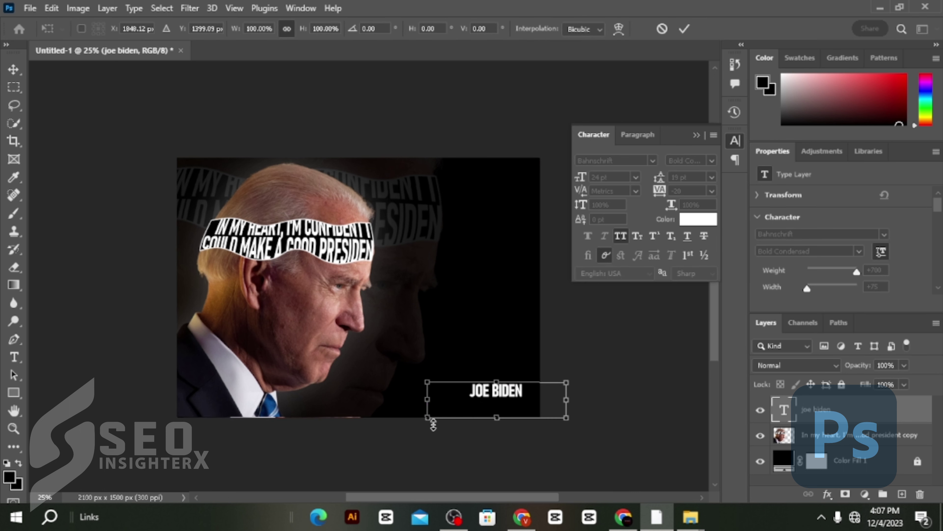
left_click_drag(427, 420, 336, 442)
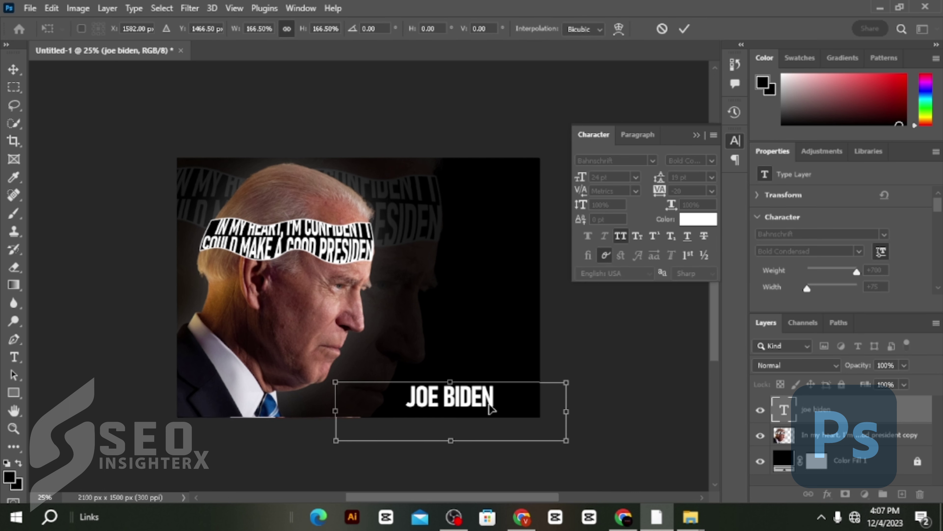
mouse_move(496, 405)
left_mouse_down()
mouse_move(515, 405)
mouse_move(504, 403)
left_mouse_up()
key("Return")
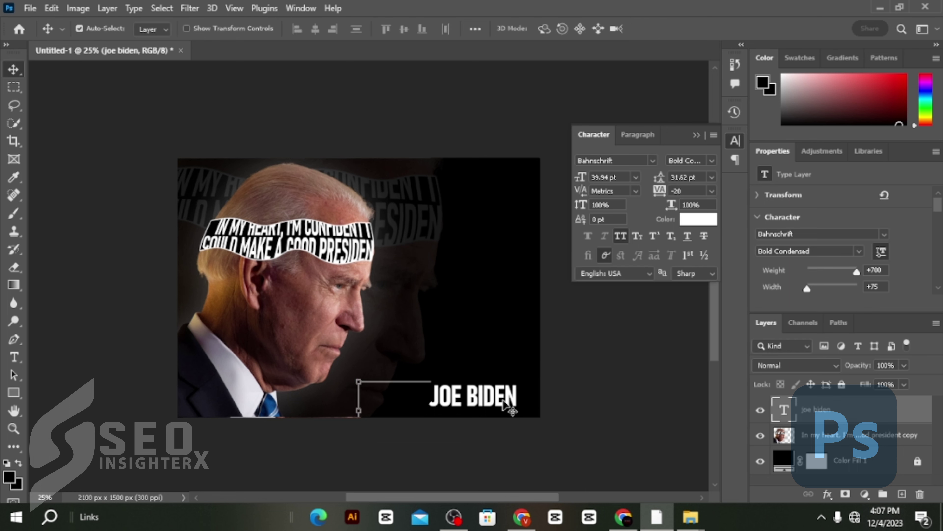
- Merge the JOE BIDEN text layer with the portrait layer
left_click(841, 441, "ctrl")
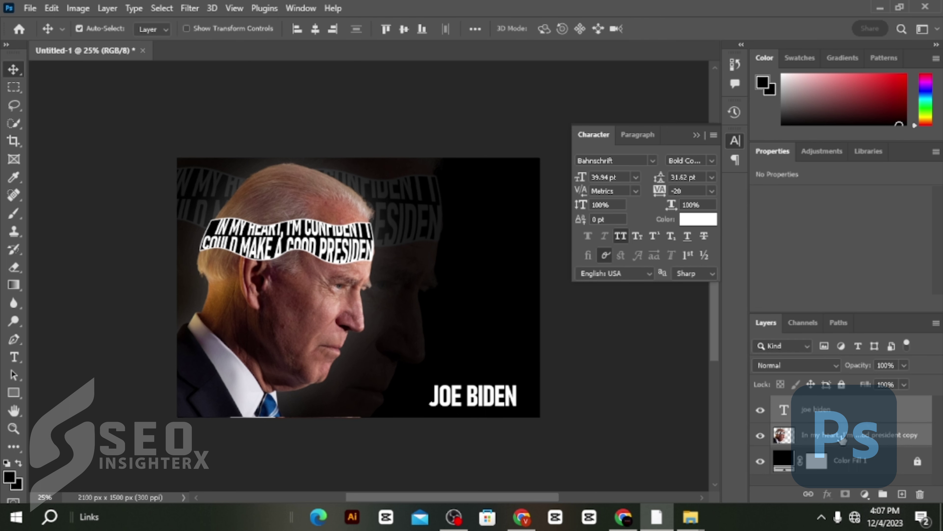
right_click(842, 441)
left_click(780, 432)
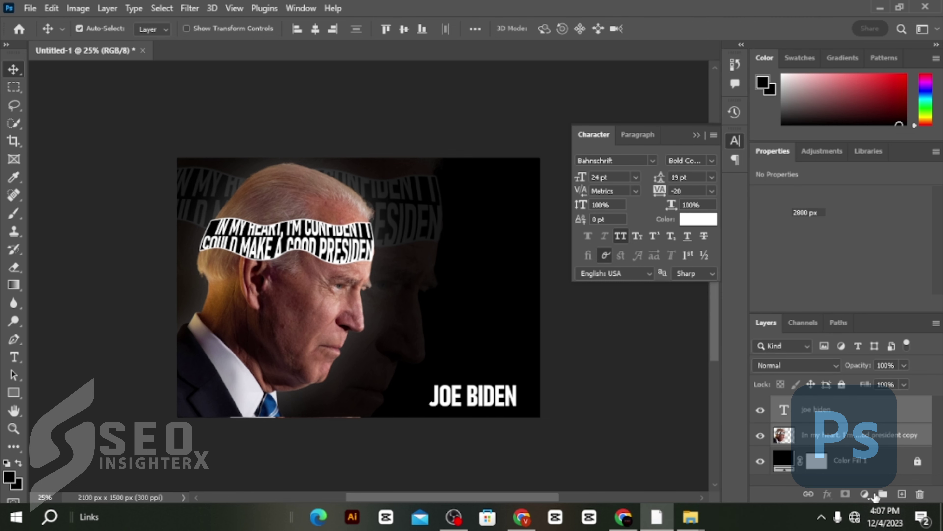
- Add a Color Lookup adjustment layer, try several 3DLUT looks and choose Crisp_Winter.look
left_click(865, 494)
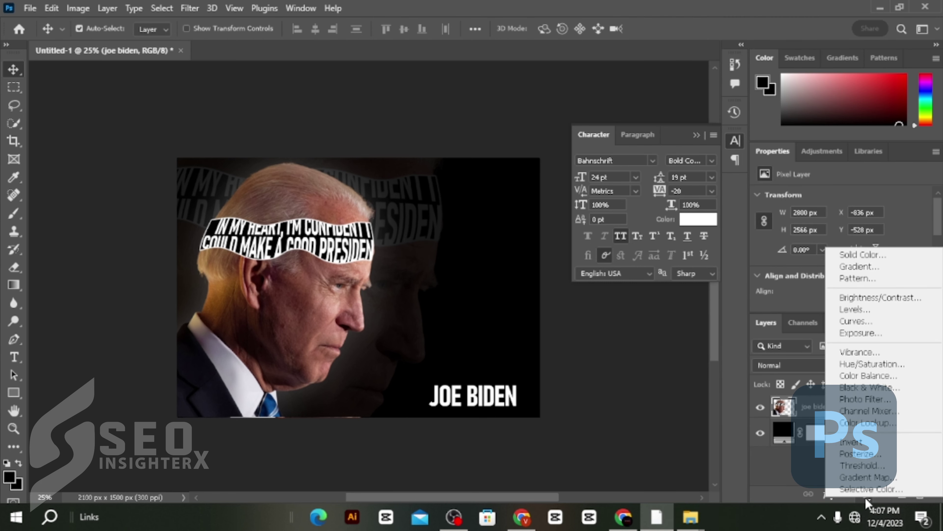
left_click(872, 423)
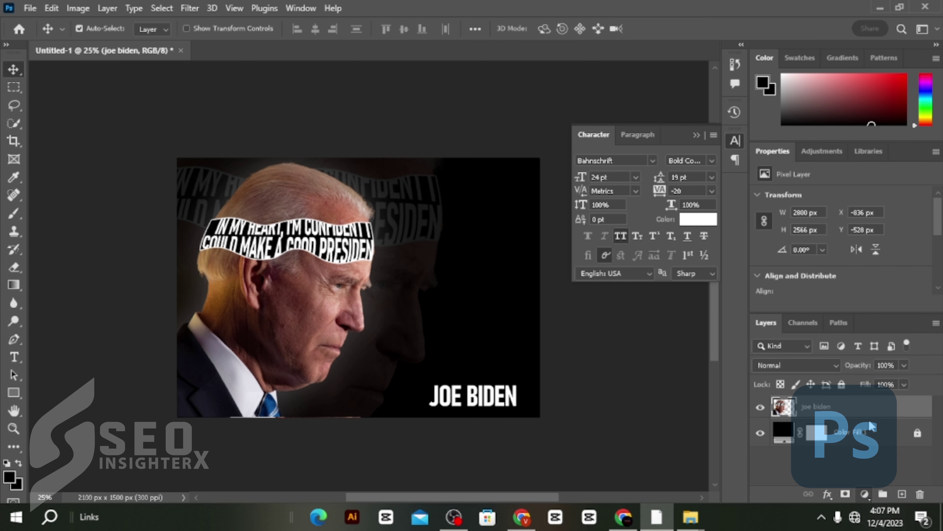
left_click(865, 201)
left_click(670, 333)
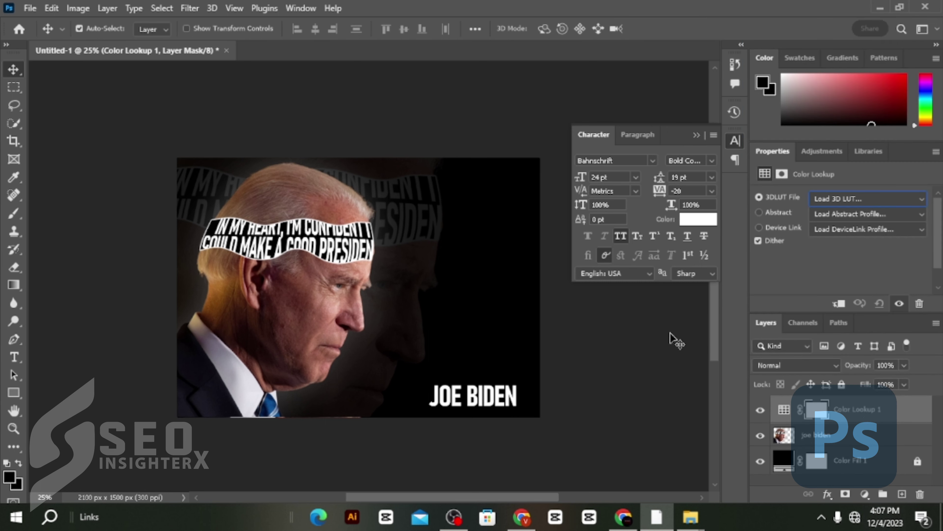
key("Down")
key("Down")
key("Down")
key("Down")
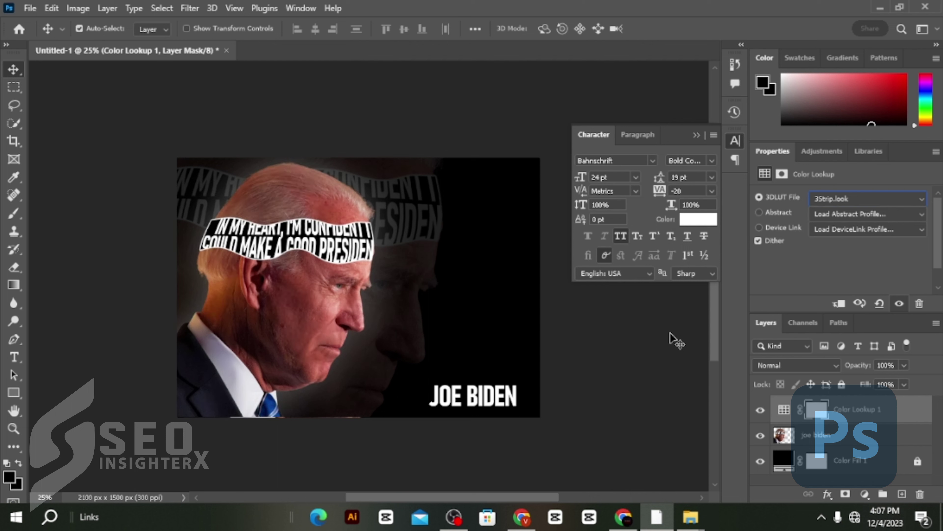
key("Down")
key("Down")
key("Down")
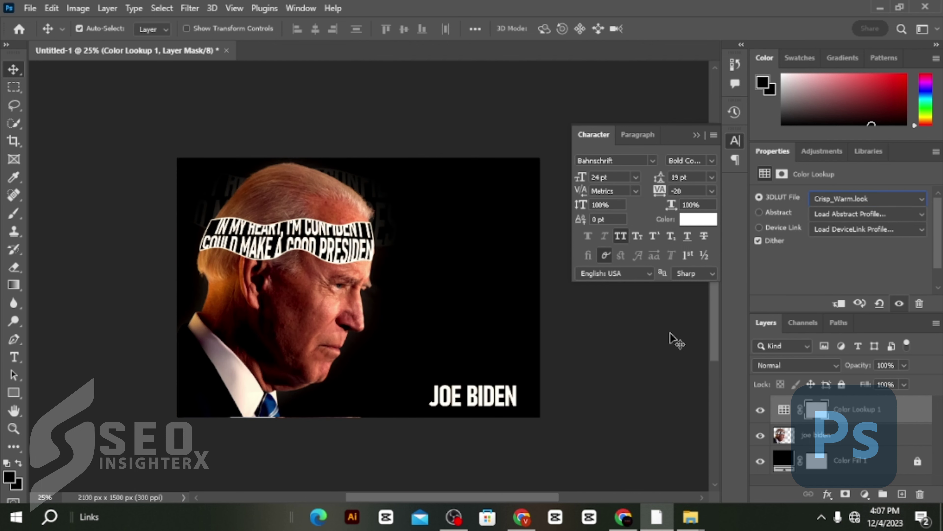
key("Up")
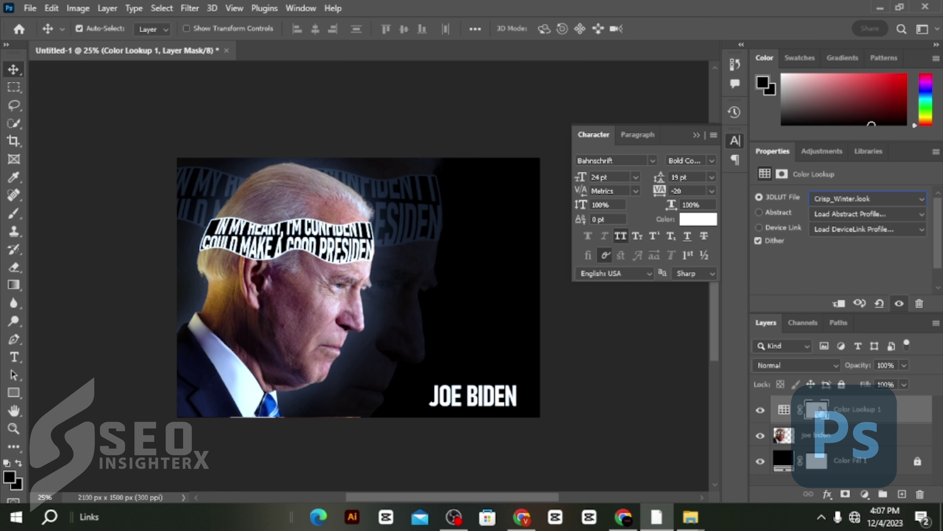
- Merge the Color Lookup adjustment with the portrait layer
left_click(856, 442, "ctrl")
right_click(855, 443)
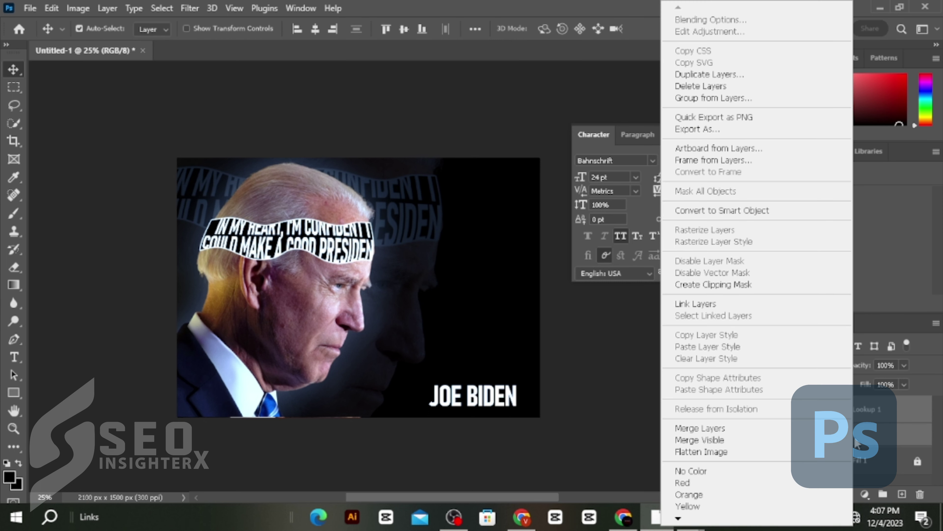
left_click(764, 428)
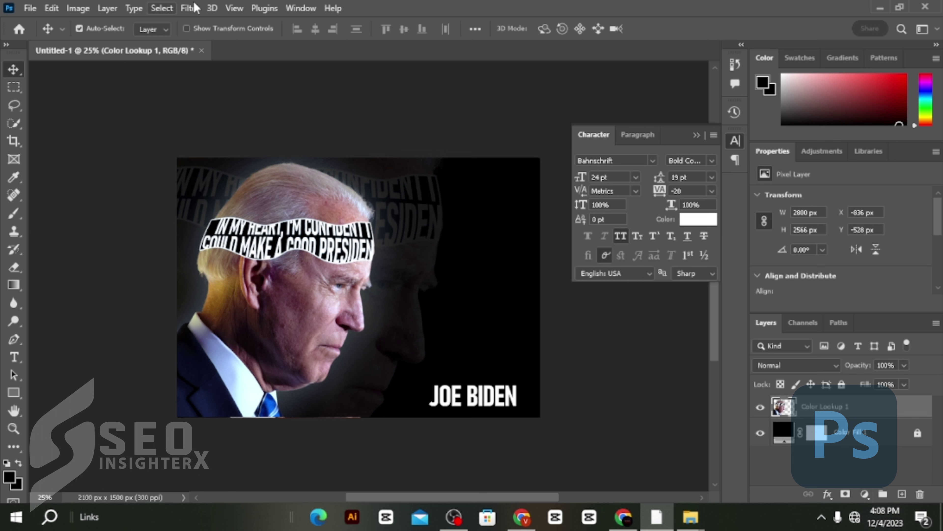
- Apply Add Noise to the merged portrait with an amount of 24.90% and Gaussian distribution
left_click(176, 7)
mouse_move(183, 6)
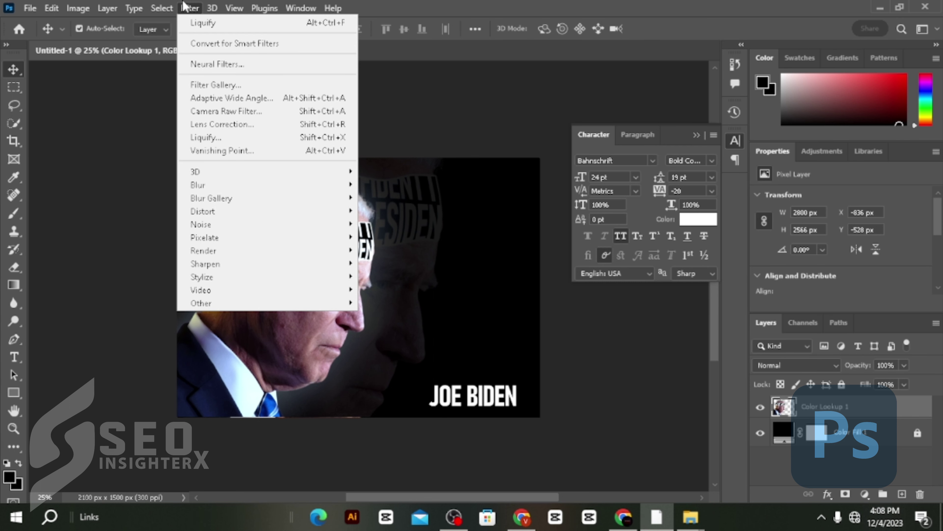
mouse_move(253, 218)
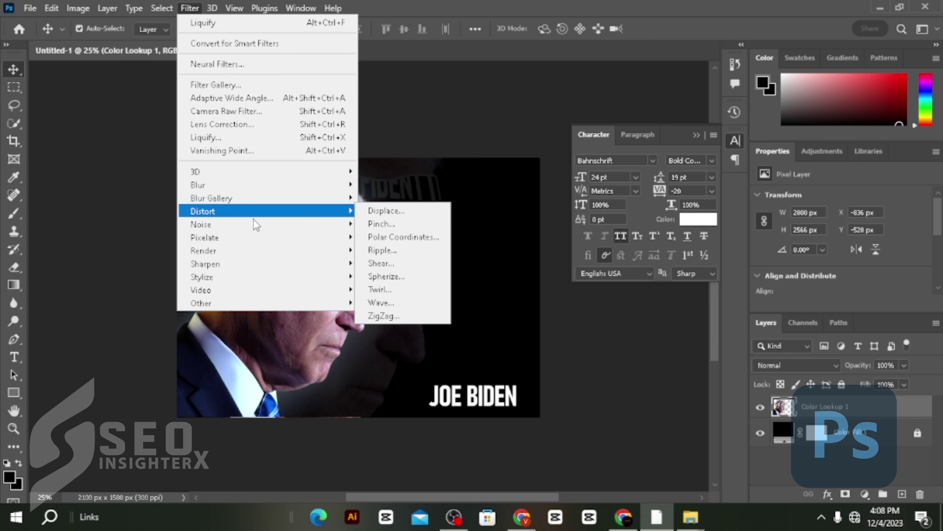
left_click(380, 224)
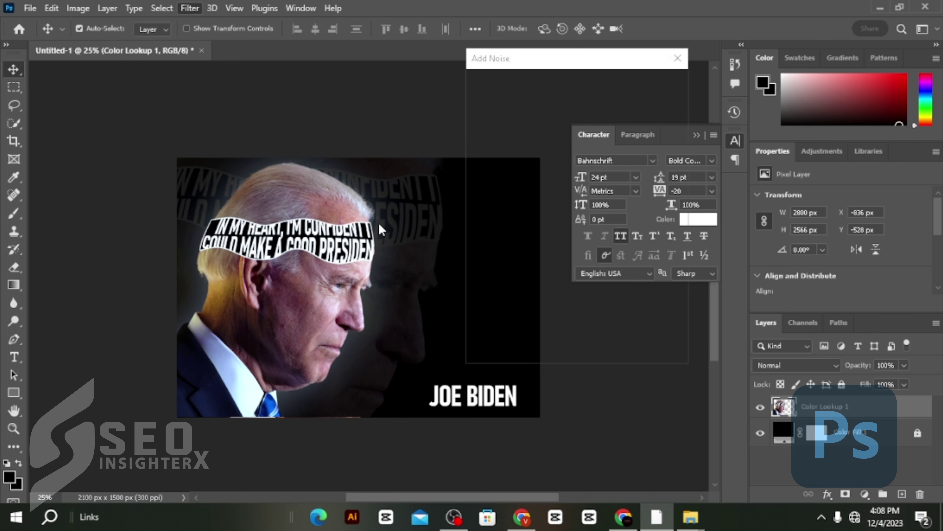
left_click_drag(519, 273, 515, 278)
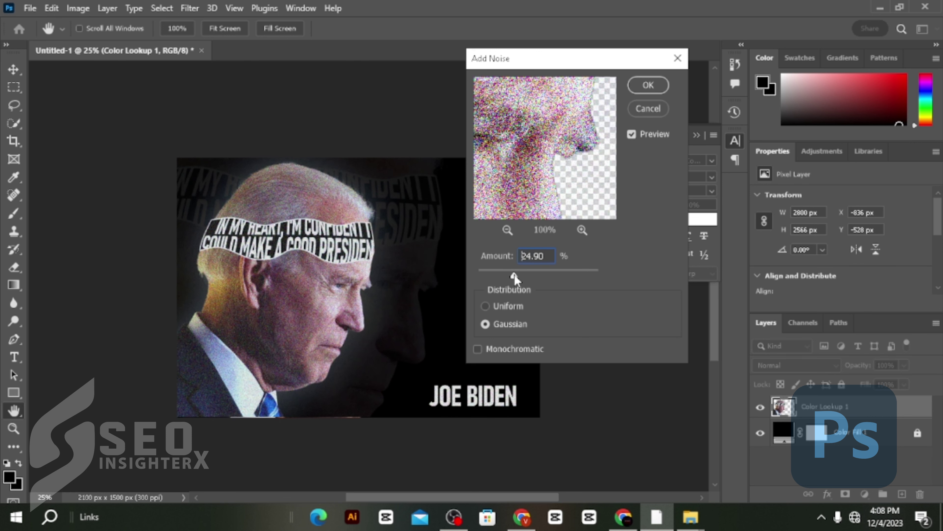
left_click(647, 85)
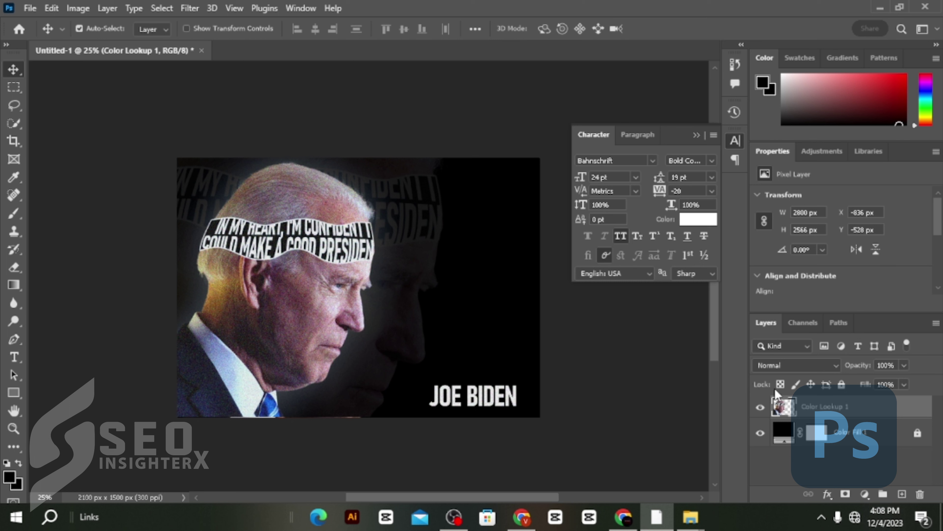
- Add a Gradient Map adjustment layer above the portrait with the Red_05 gradient preset and set its blend mode to Lighter Color
left_click(865, 495)
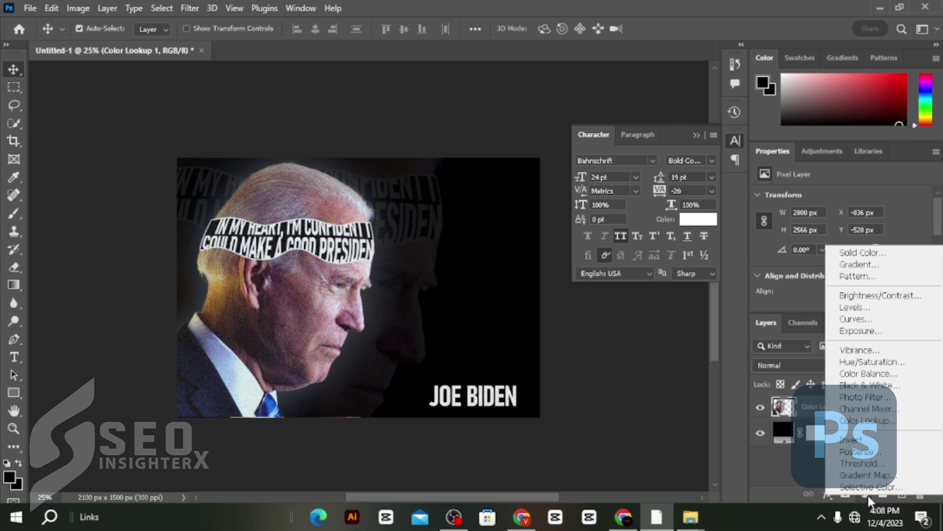
left_click(869, 475)
left_click(850, 201)
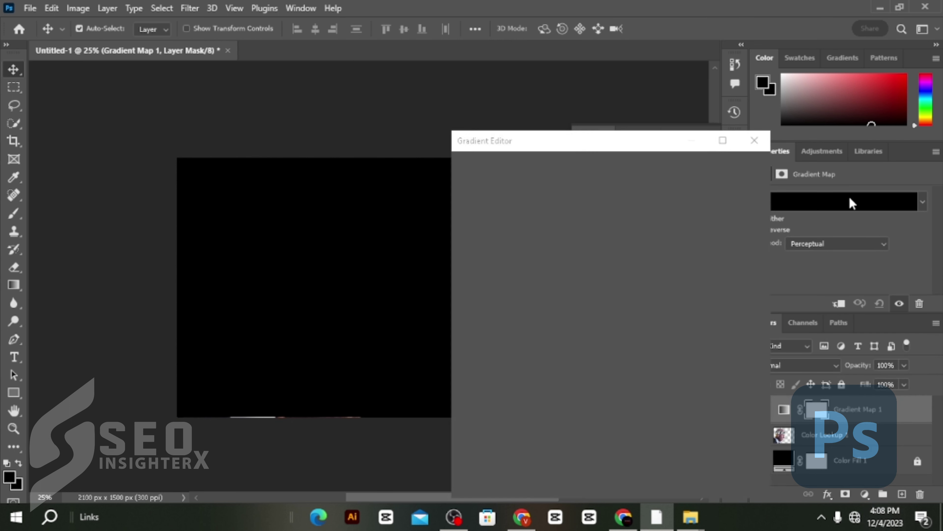
scroll(571, 211, "down", 4)
scroll(571, 213, "down", 5)
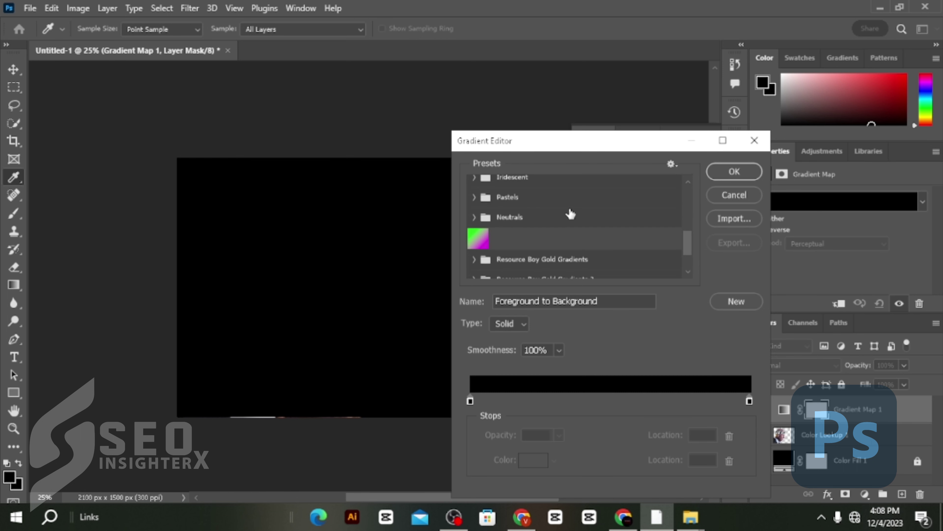
left_click(513, 264)
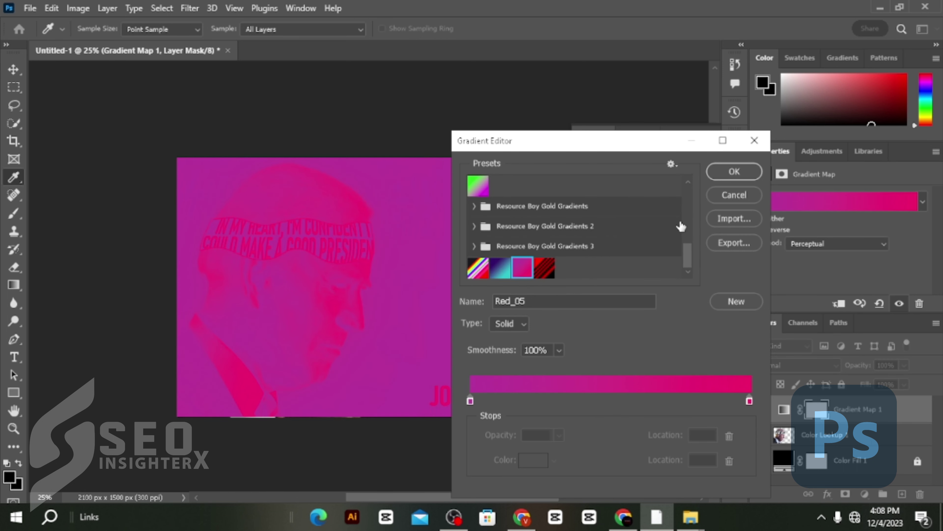
left_click(734, 171)
left_click(799, 365)
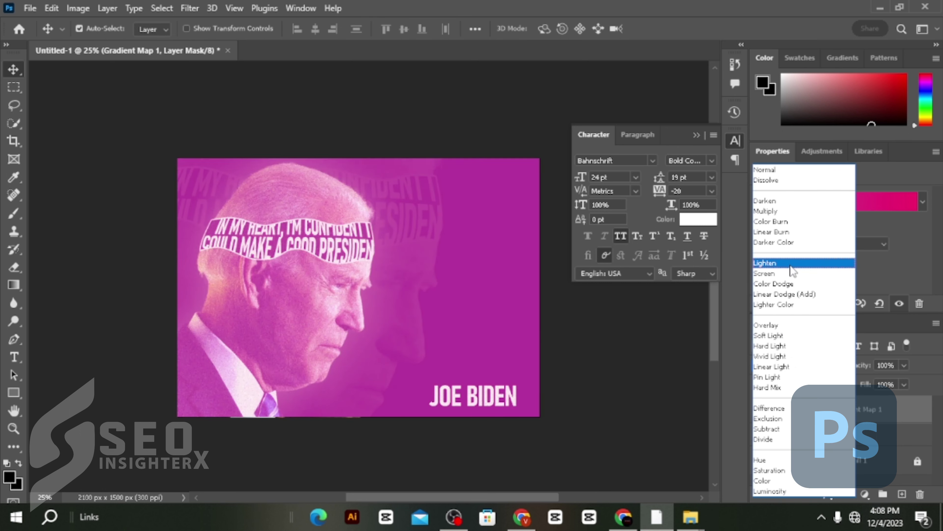
left_click(792, 308)
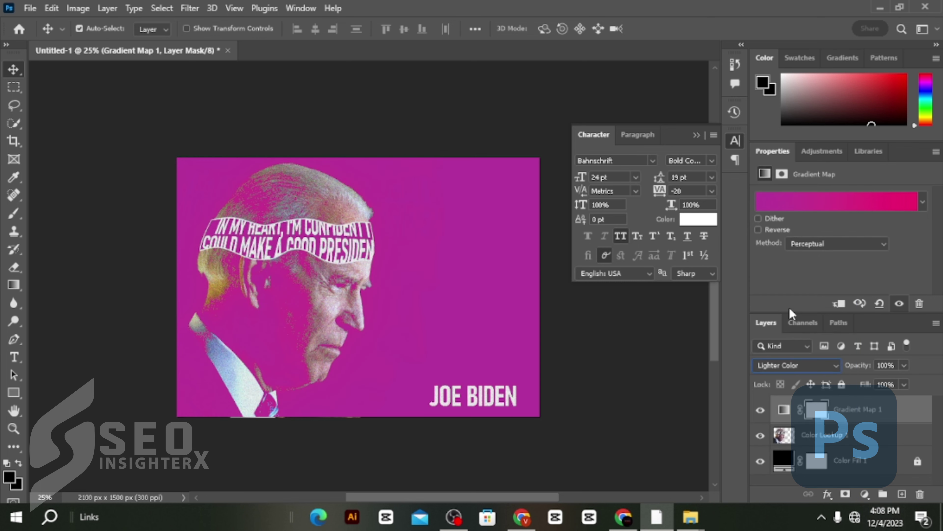
- In the Gradient Map layer's blending options, exclude the red channel, lower the fill opacity, and reduce the layer opacity to about 53%
left_click(921, 411)
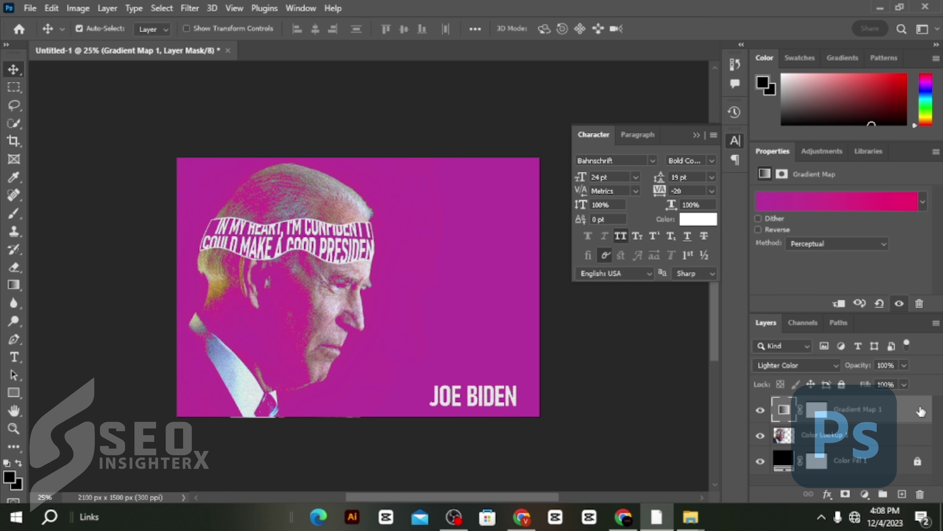
double_click(921, 411)
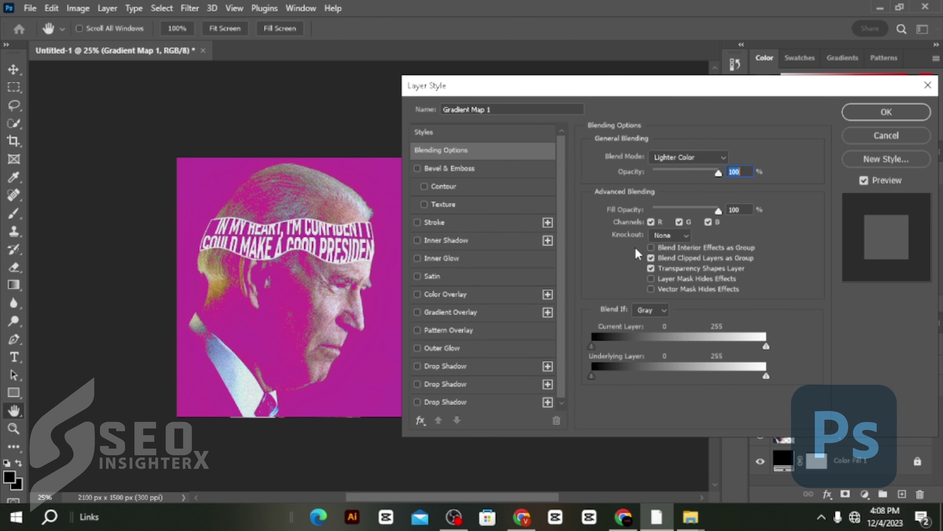
left_click(651, 222)
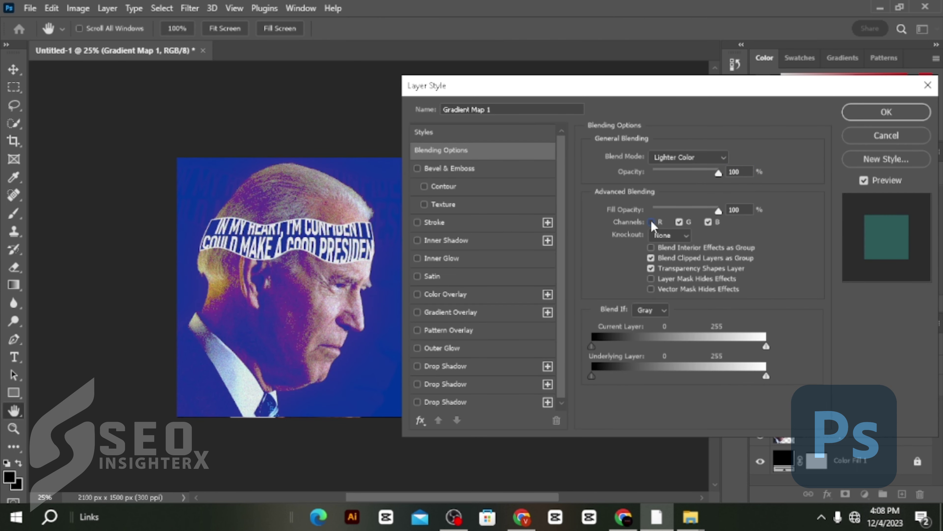
left_click_drag(725, 214, 683, 216)
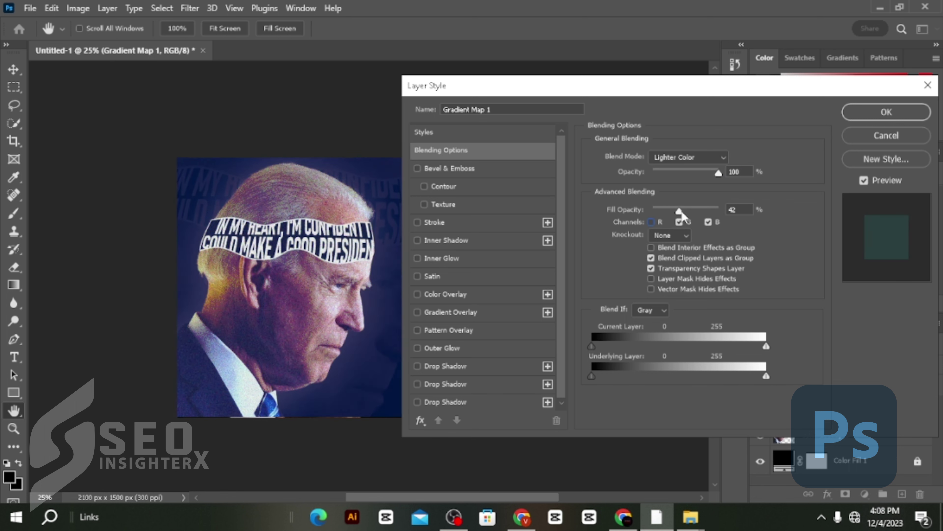
left_click_drag(701, 175, 689, 174)
left_click(860, 115)
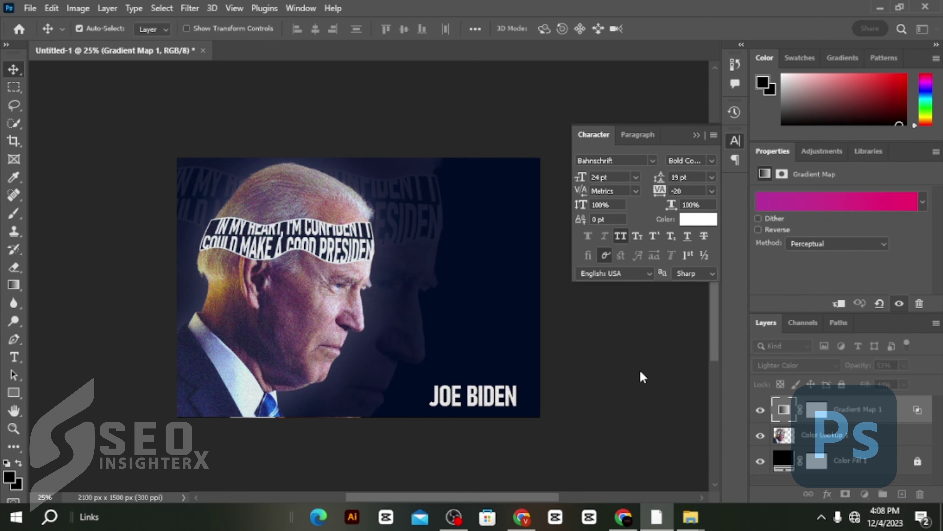